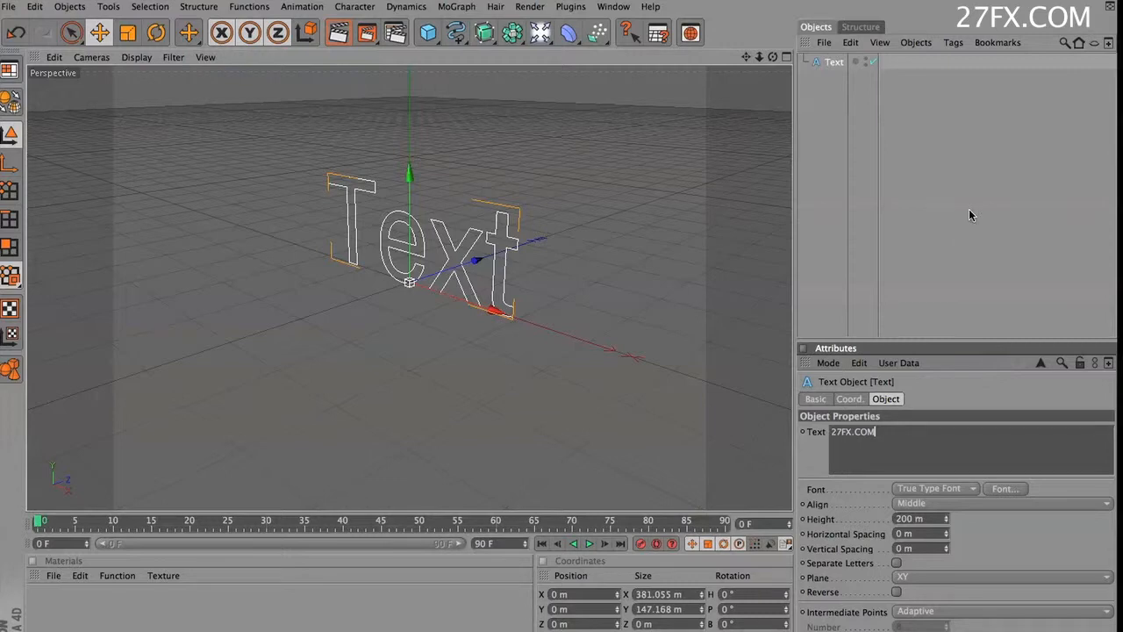
Step: Apply 27FX.COM as the text spline's content and add a Loft NURBS object to the scene
left_click(947, 257)
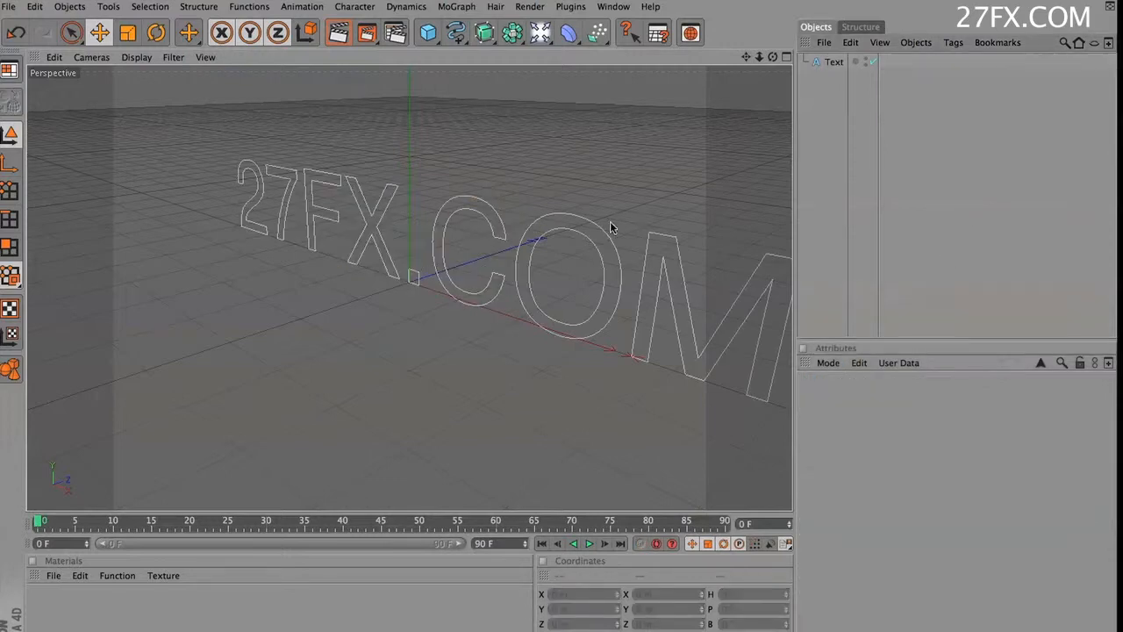
left_click_drag(591, 249, 646, 303, "alt")
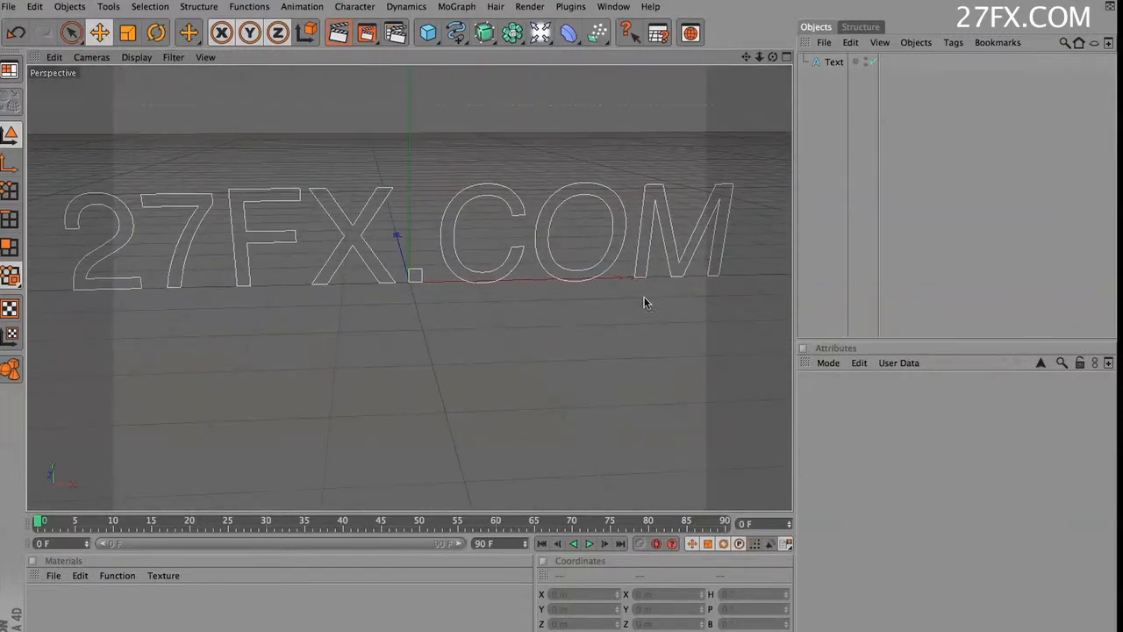
left_click(485, 33)
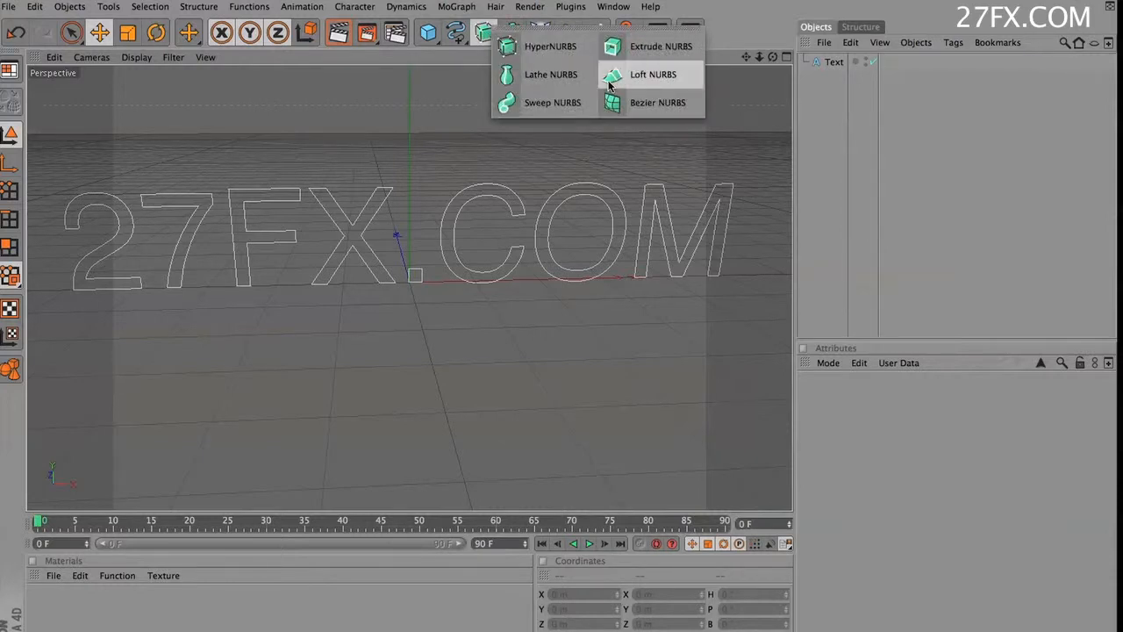
left_click(649, 74)
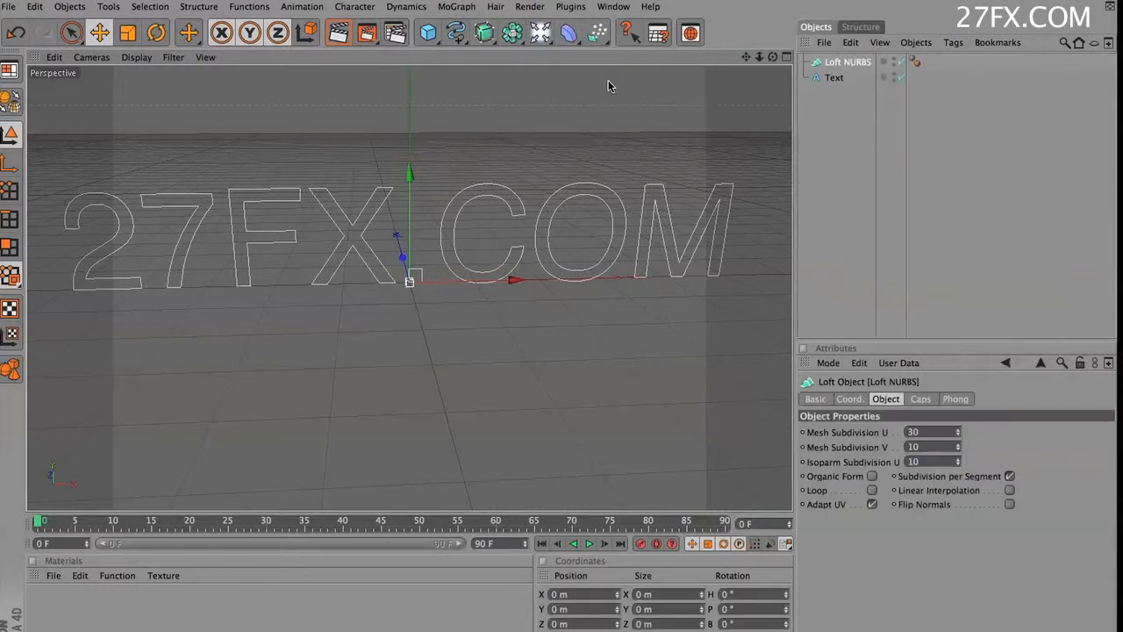
Step: Duplicate the text spline and move the copy back along Z to about 40 m
left_click(838, 104)
left_click(833, 78)
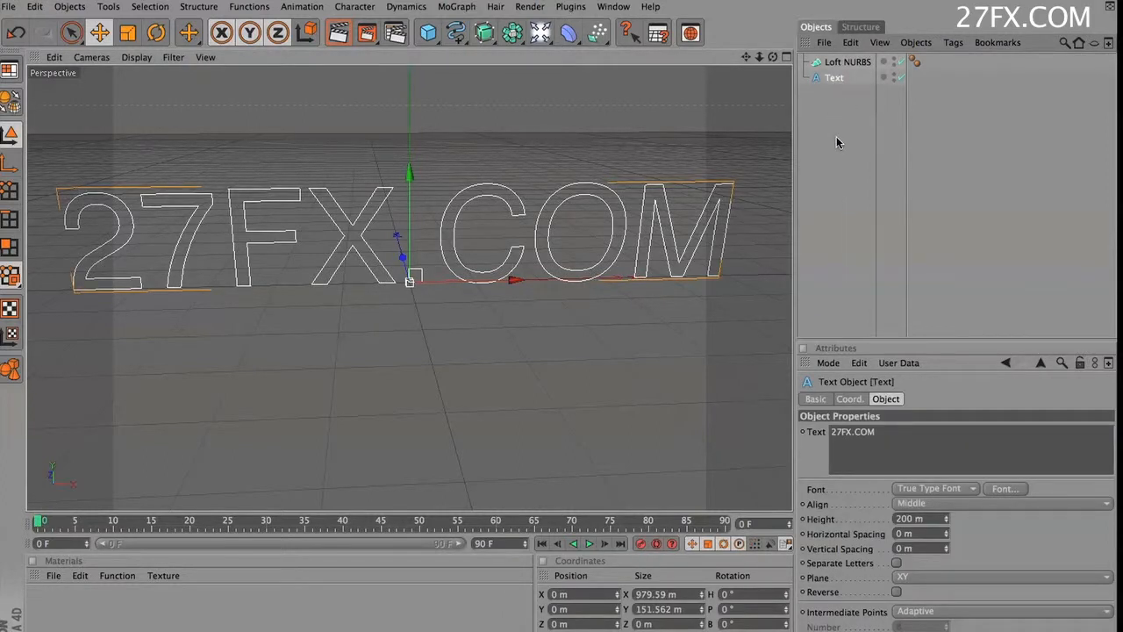
key("ctrl+c")
key("ctrl+v")
left_click_drag(837, 62, 837, 99)
left_click_drag(438, 309, 459, 390, "alt")
left_click_drag(410, 274, 404, 279)
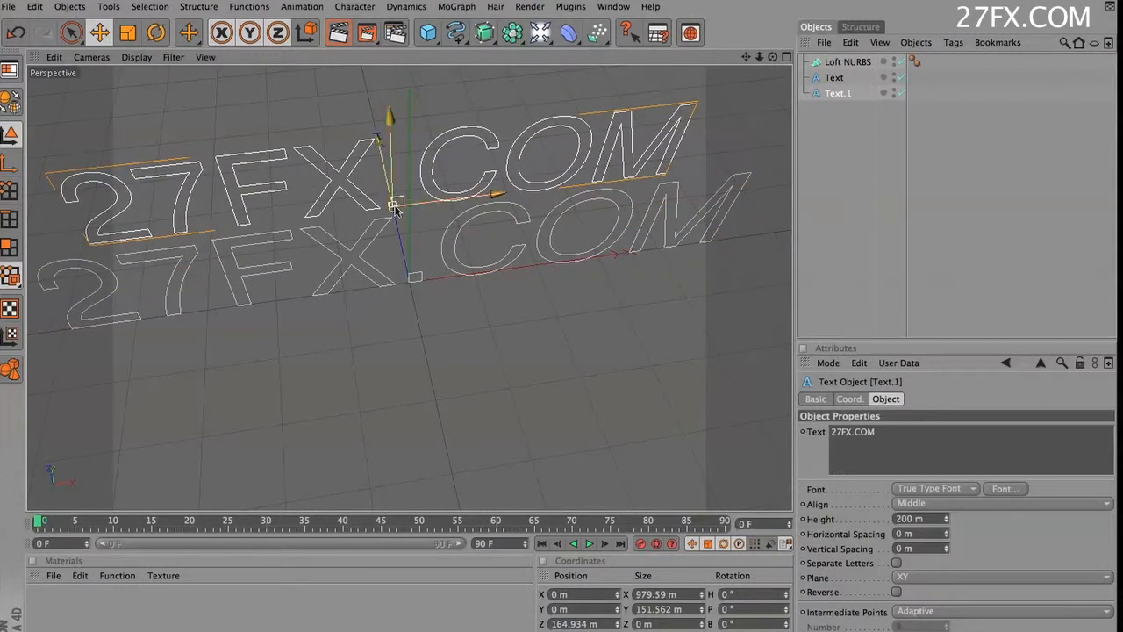
left_click_drag(377, 144, 386, 195)
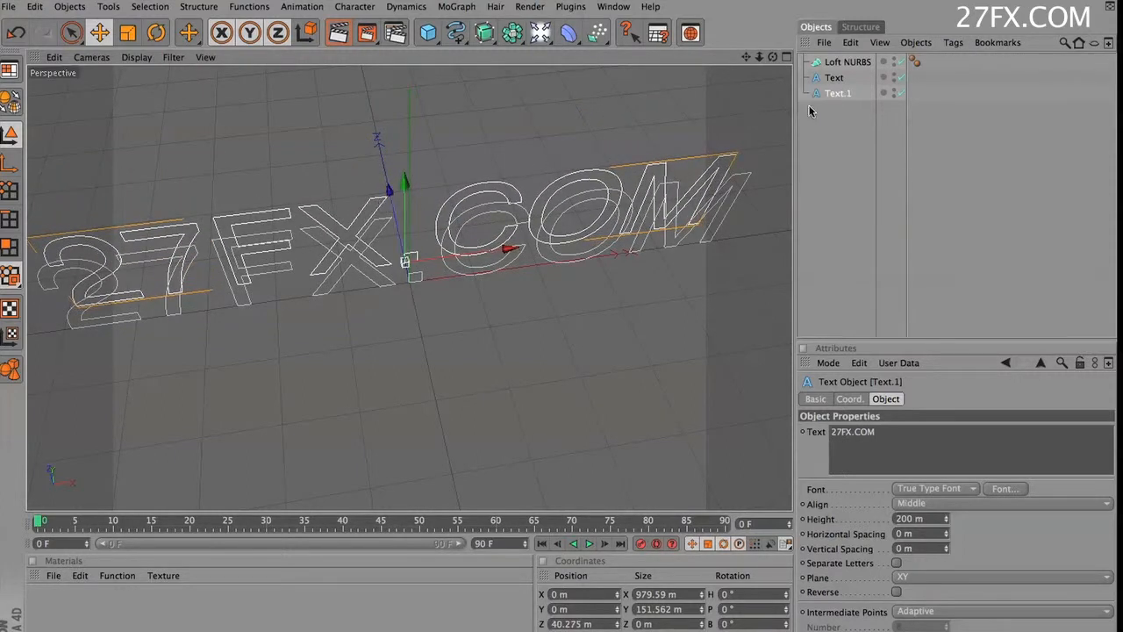
Step: Make both text splines children of the Loft NURBS object to form solid 3D lettering
left_click(834, 79)
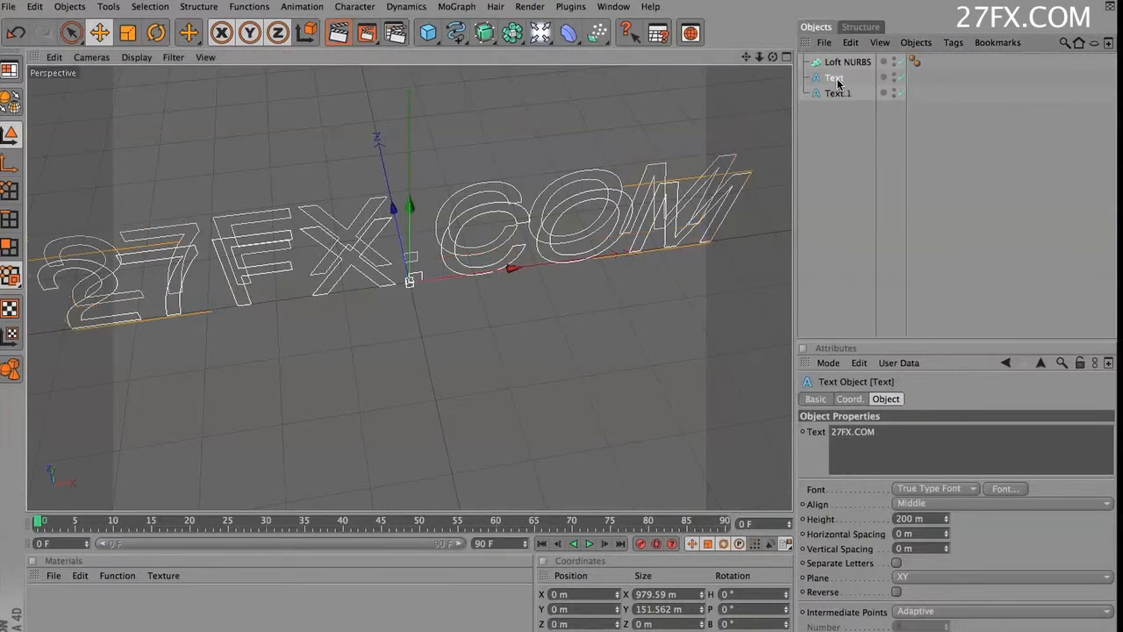
right_click(838, 92)
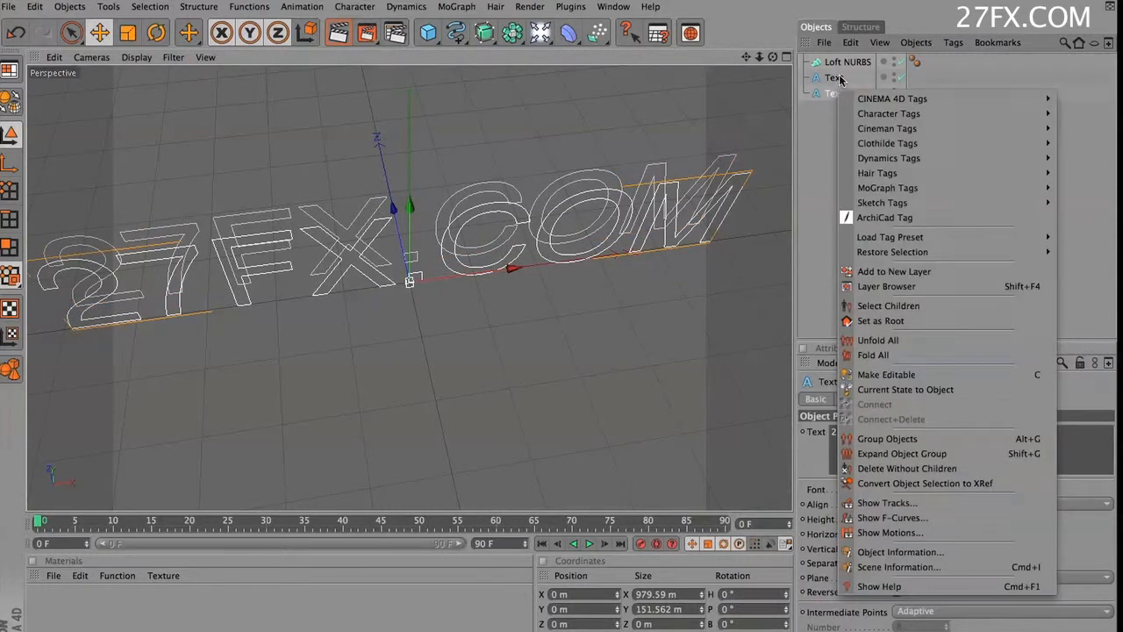
left_click(828, 115)
left_click_drag(836, 82, 846, 64)
left_click_drag(532, 292, 500, 198, "alt")
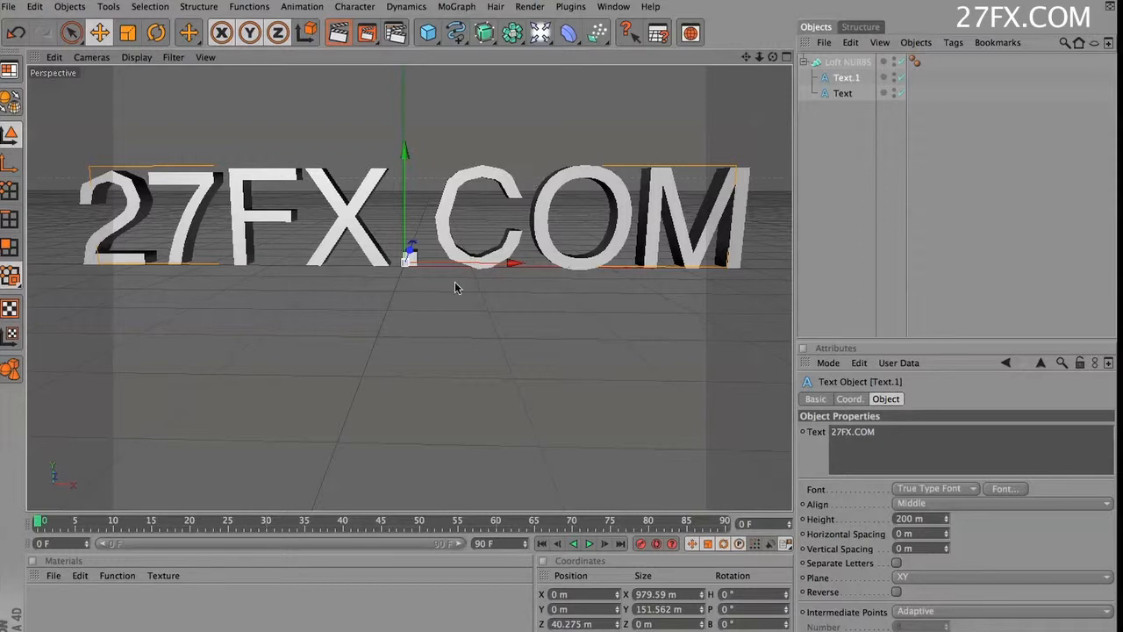
Step: Enable Organic Form on the Loft NURBS and set its mesh subdivision to 141 in U and 21 in V
left_click(836, 63)
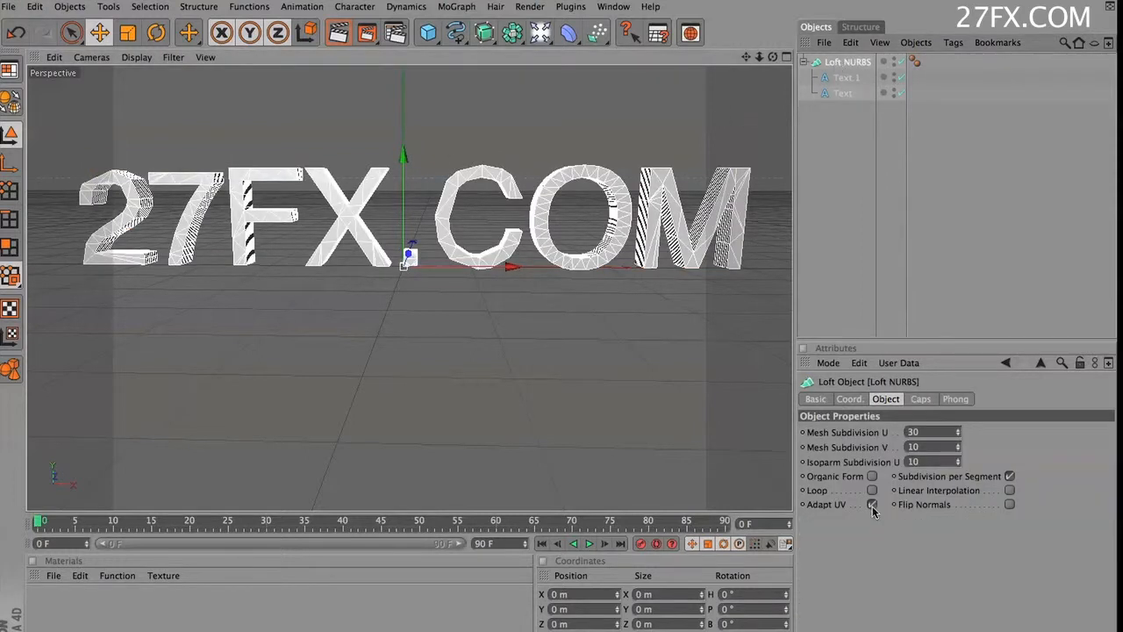
left_click(872, 476)
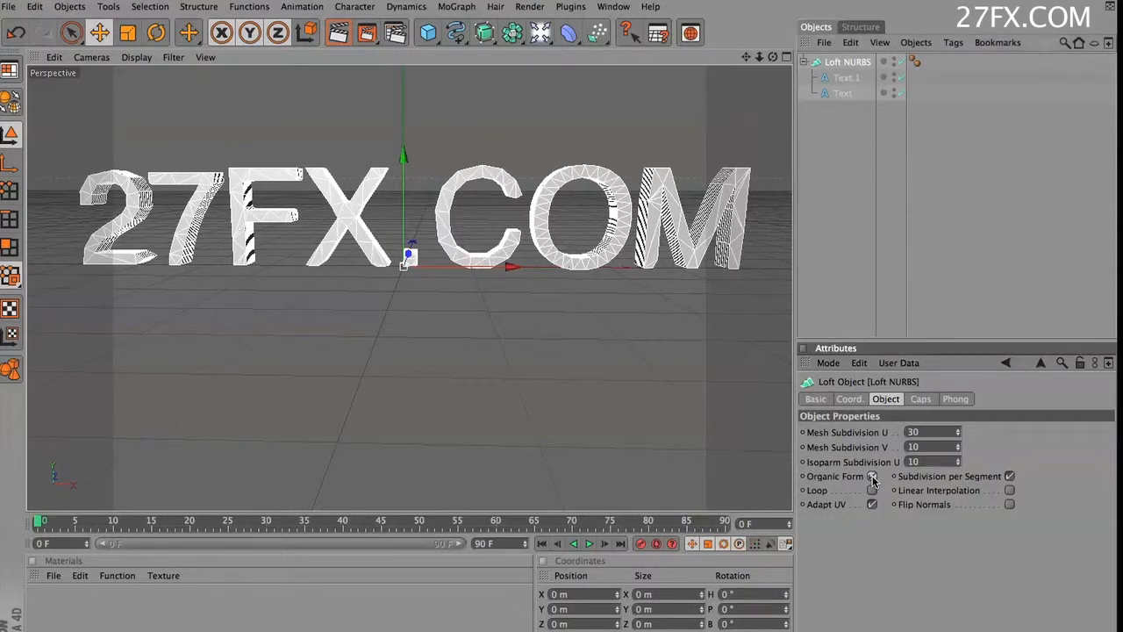
left_click(872, 477)
left_click_drag(959, 432, 958, 444)
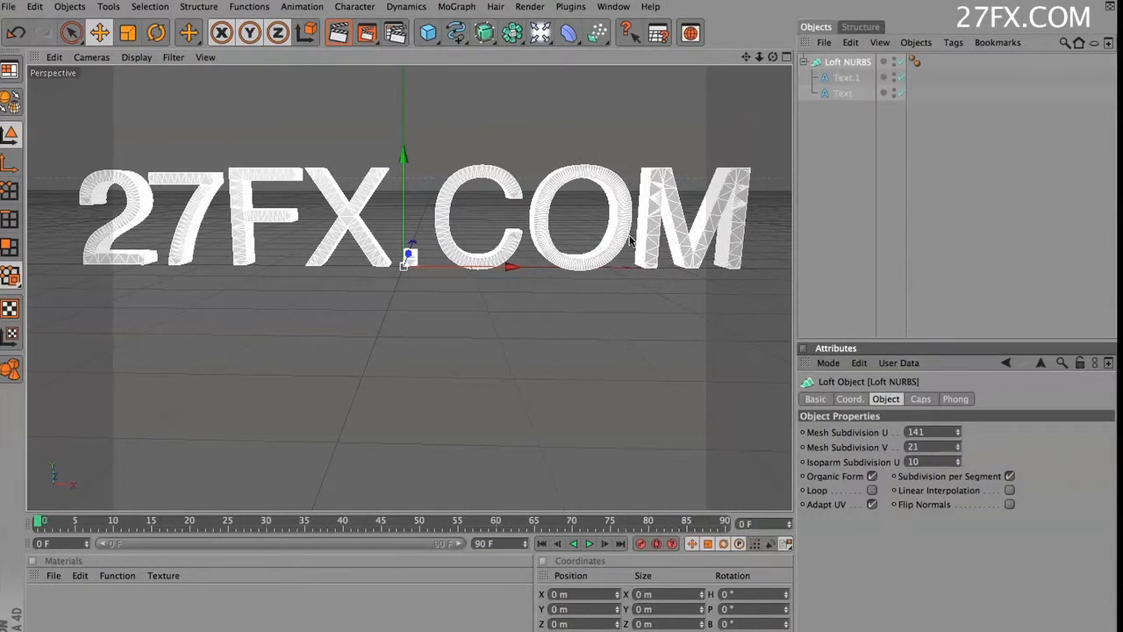
Step: Render the lofted text in the viewport from the front and from an oblique angle to check its smoothness
left_click(504, 139)
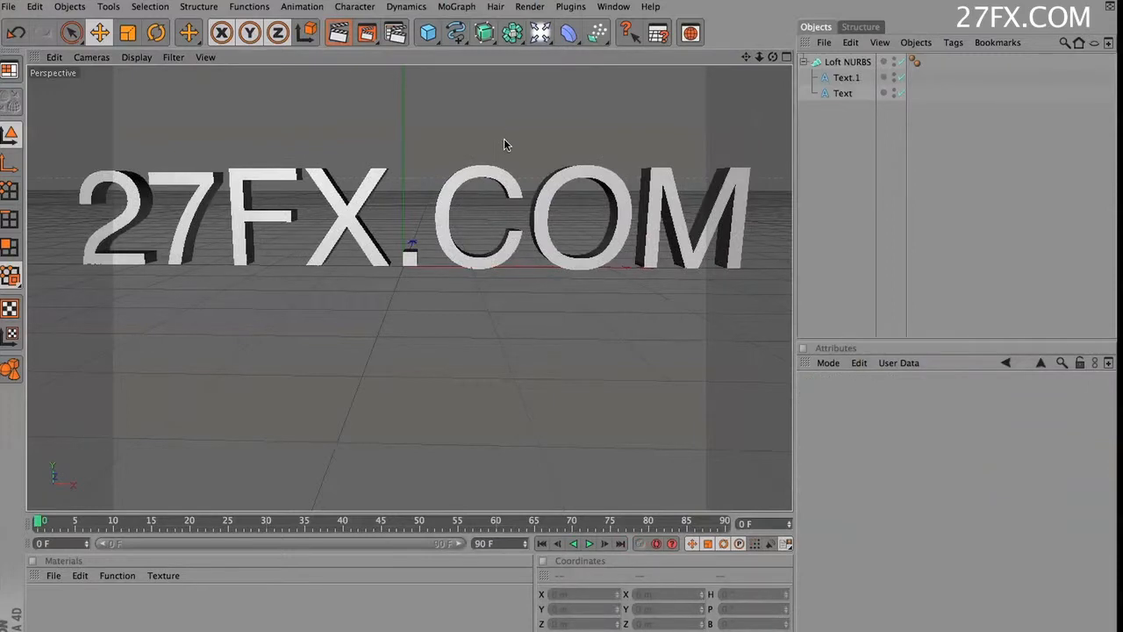
key("ctrl+r")
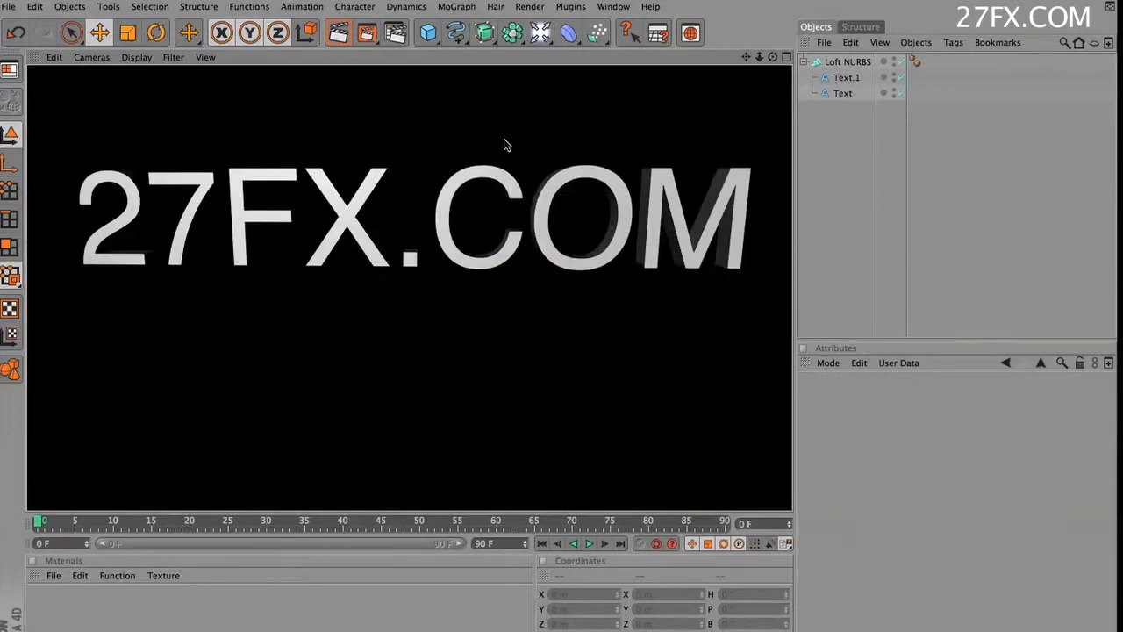
left_click(505, 140)
mouse_move(500, 181)
left_mouse_down("alt")
mouse_move(407, 221)
mouse_move(498, 184)
left_mouse_up("alt")
key("ctrl+r")
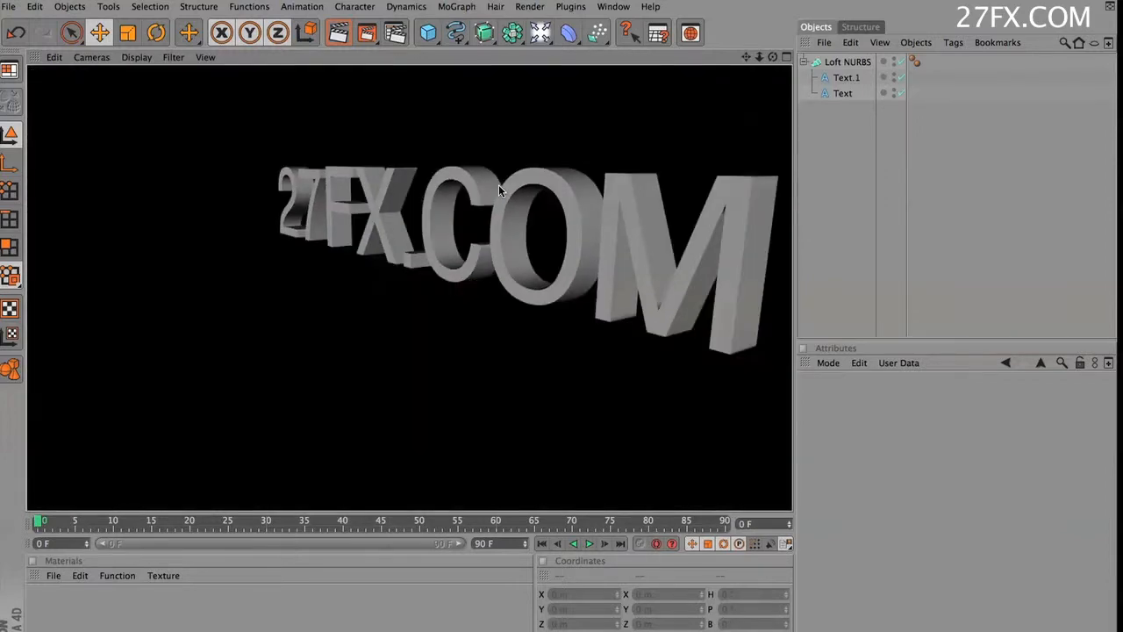
left_click(478, 133)
mouse_move(478, 136)
left_mouse_down("alt")
mouse_move(452, 144)
mouse_move(537, 132)
mouse_move(523, 107)
mouse_move(540, 154)
mouse_move(574, 189)
mouse_move(426, 162)
mouse_move(338, 179)
mouse_move(408, 181)
mouse_move(430, 165)
mouse_move(423, 140)
mouse_move(404, 158)
mouse_move(419, 204)
left_mouse_up("alt")
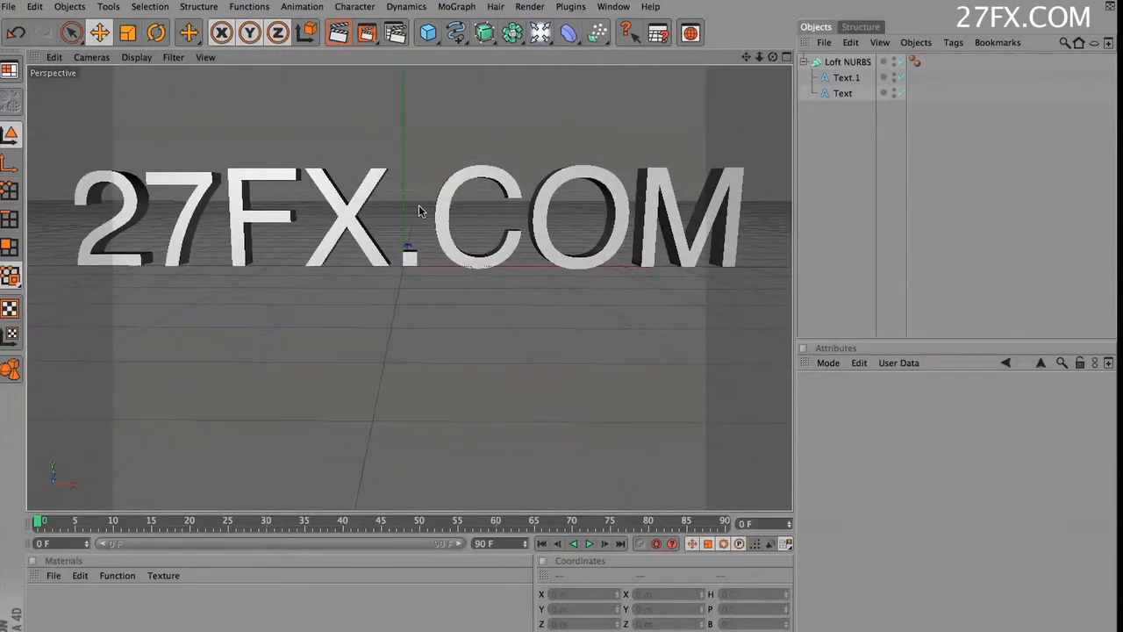
Step: Add a Background object to the scene and create a new standard material
left_click(540, 32)
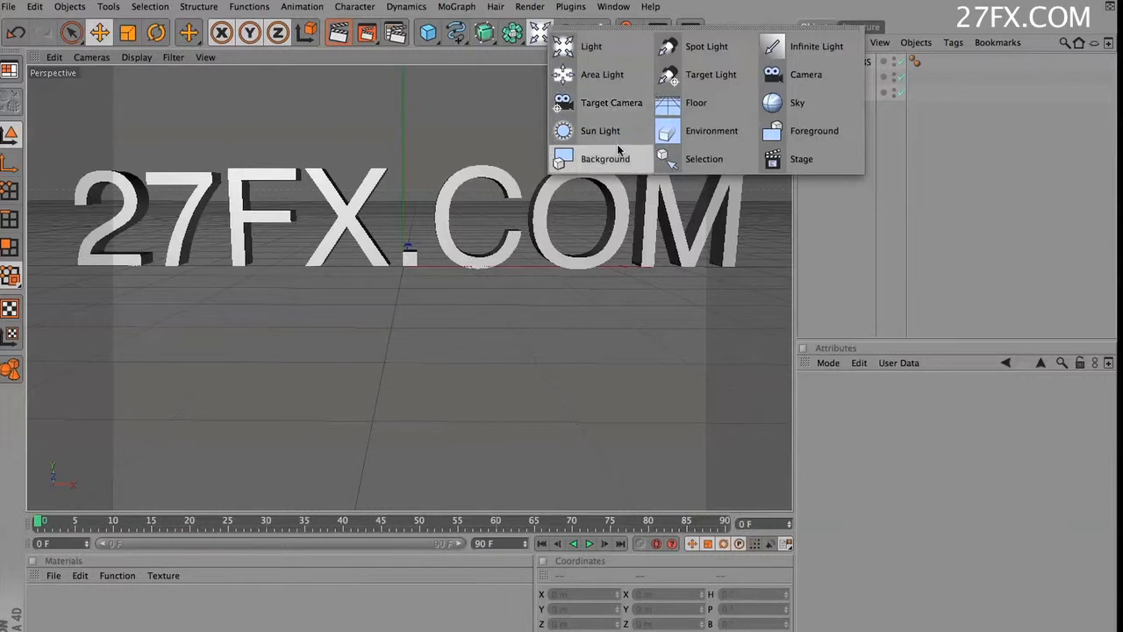
left_click(610, 159)
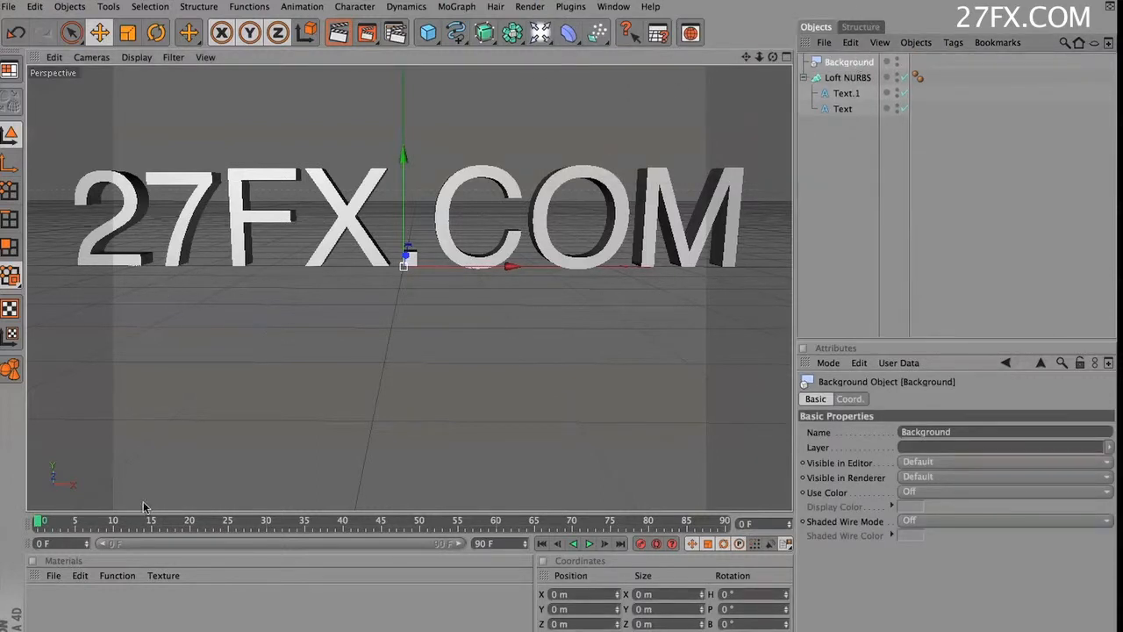
left_click(53, 576)
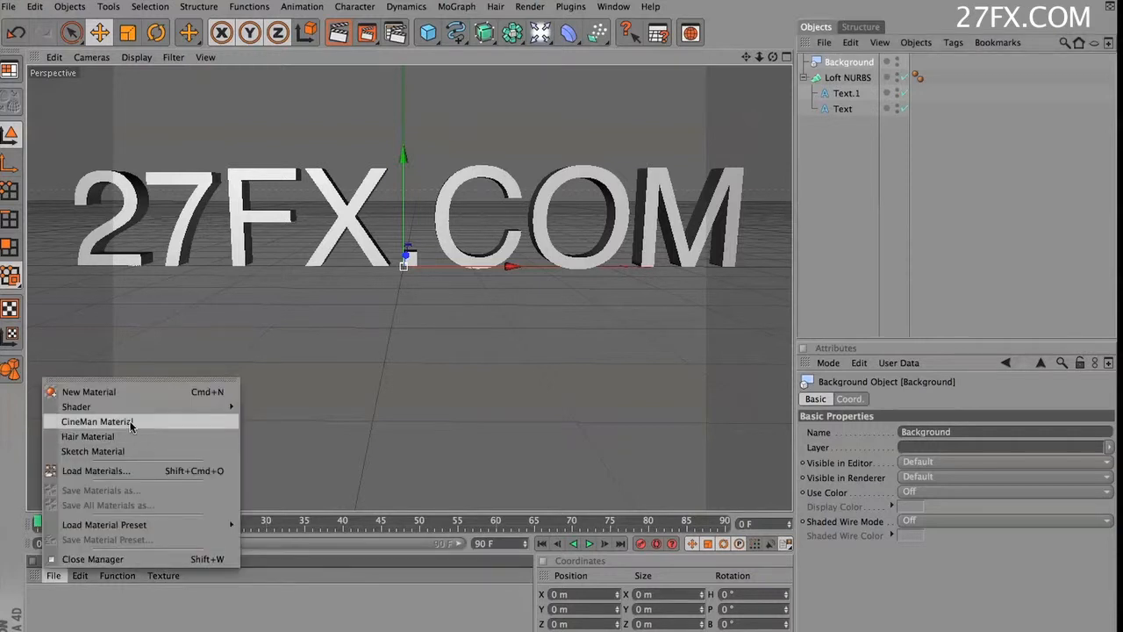
left_click(141, 396)
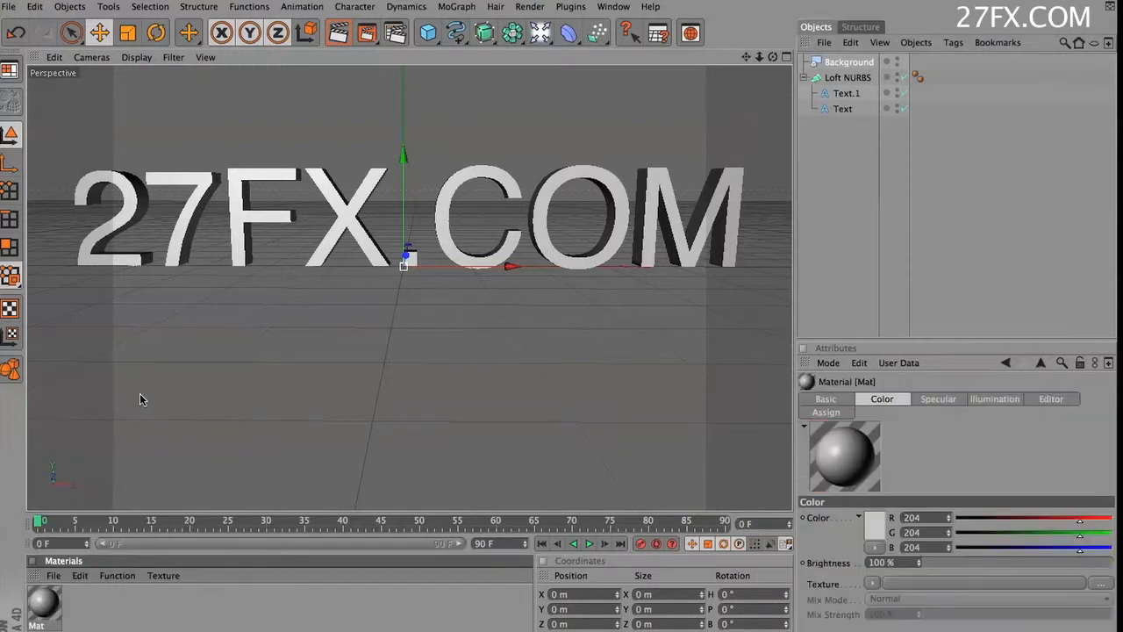
Step: Set the new material's color to pure white (RGB 255, 255, 255) and enable its Luminance channel
double_click(43, 601)
left_click(270, 211)
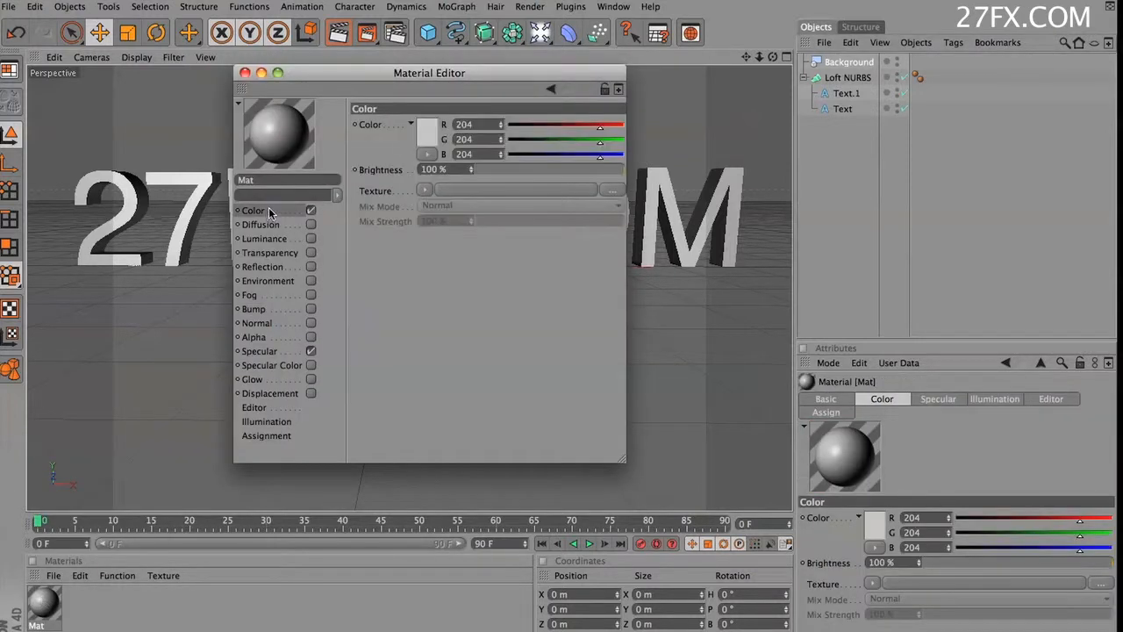
left_click(409, 124)
left_click_drag(363, 100, 324, 74)
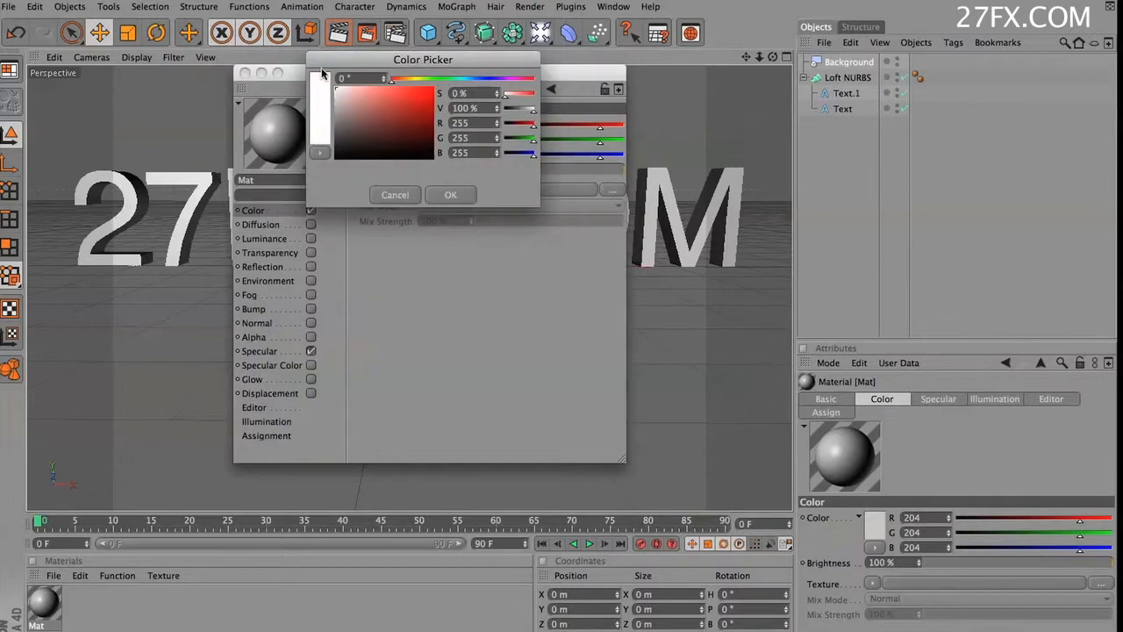
left_click(451, 195)
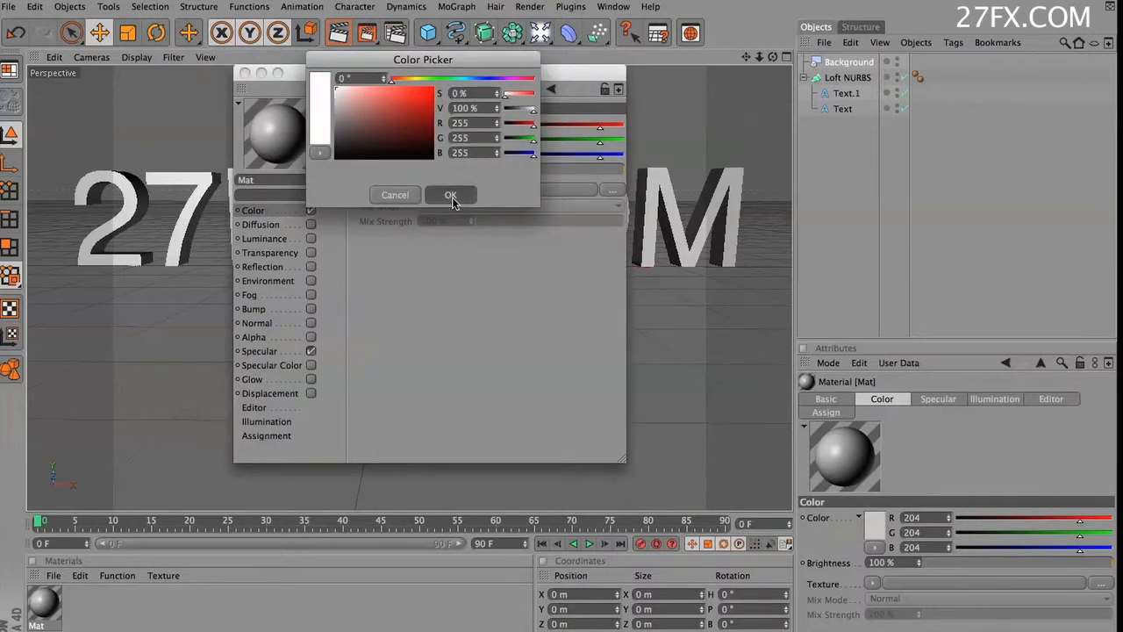
left_click(310, 238)
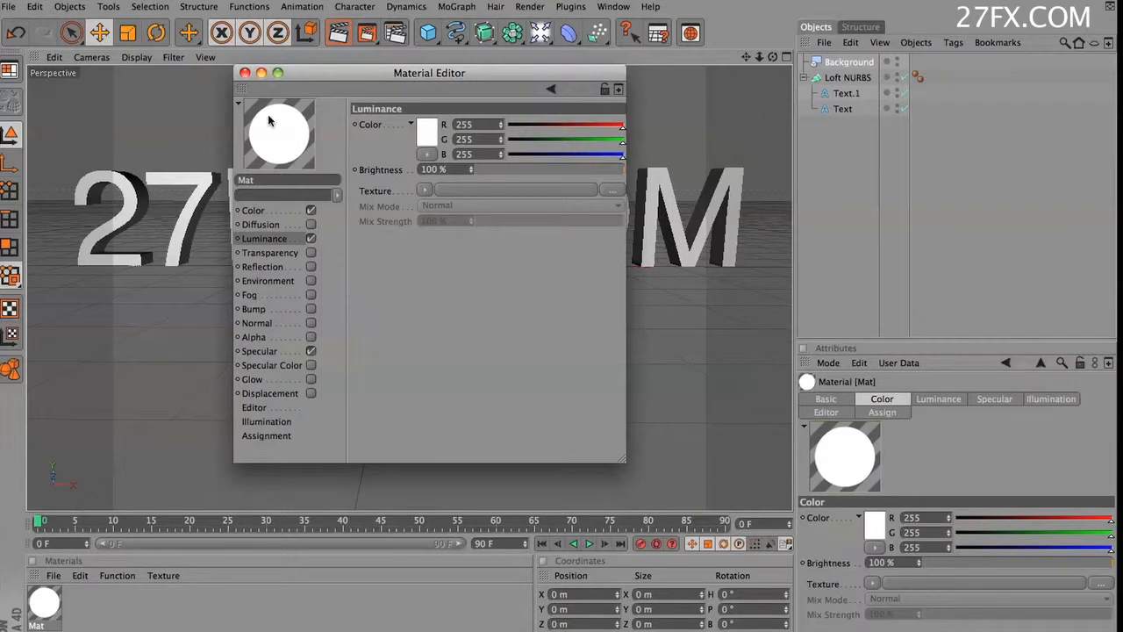
left_click(245, 73)
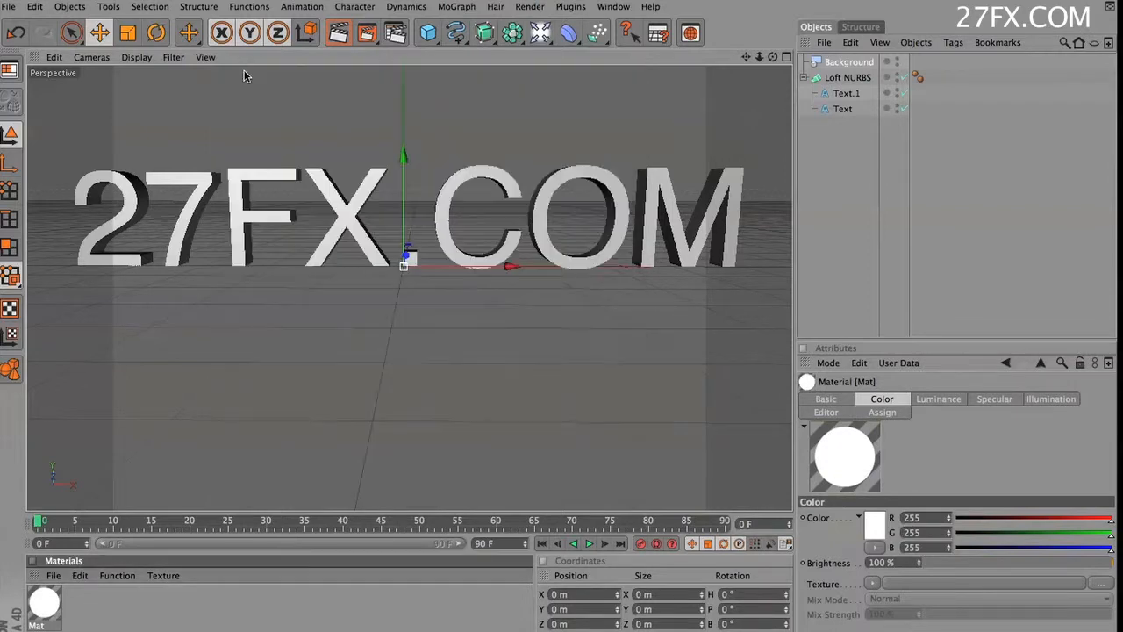
double_click(45, 603)
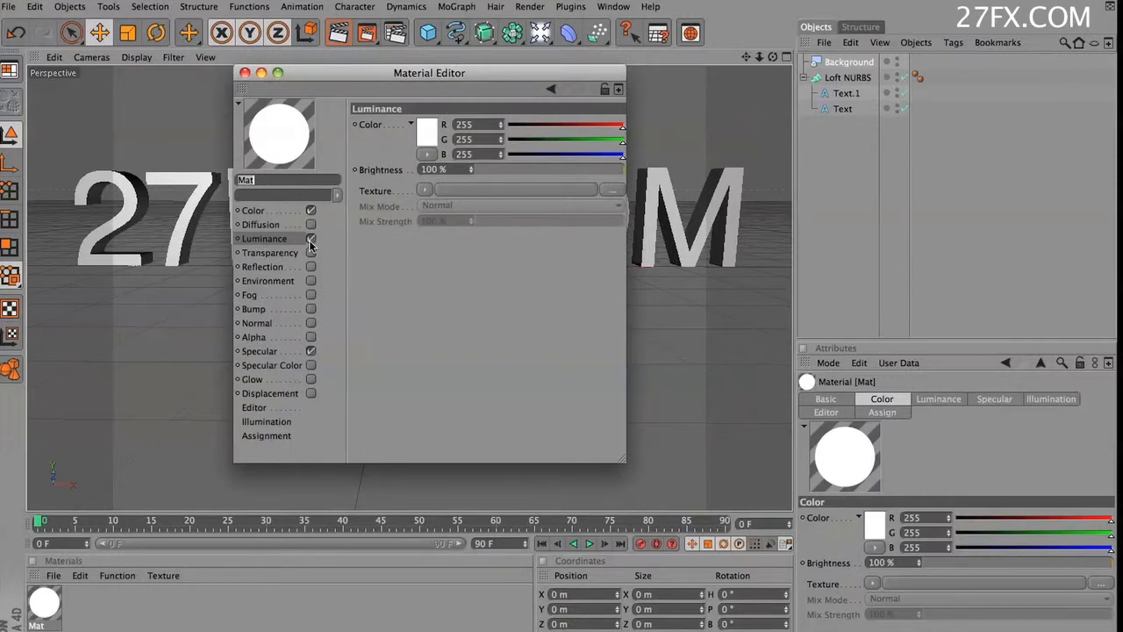
left_click(244, 73)
Step: Assign the white material to the Background object and render the viewport to preview it behind the text
left_click_drag(45, 602, 850, 65)
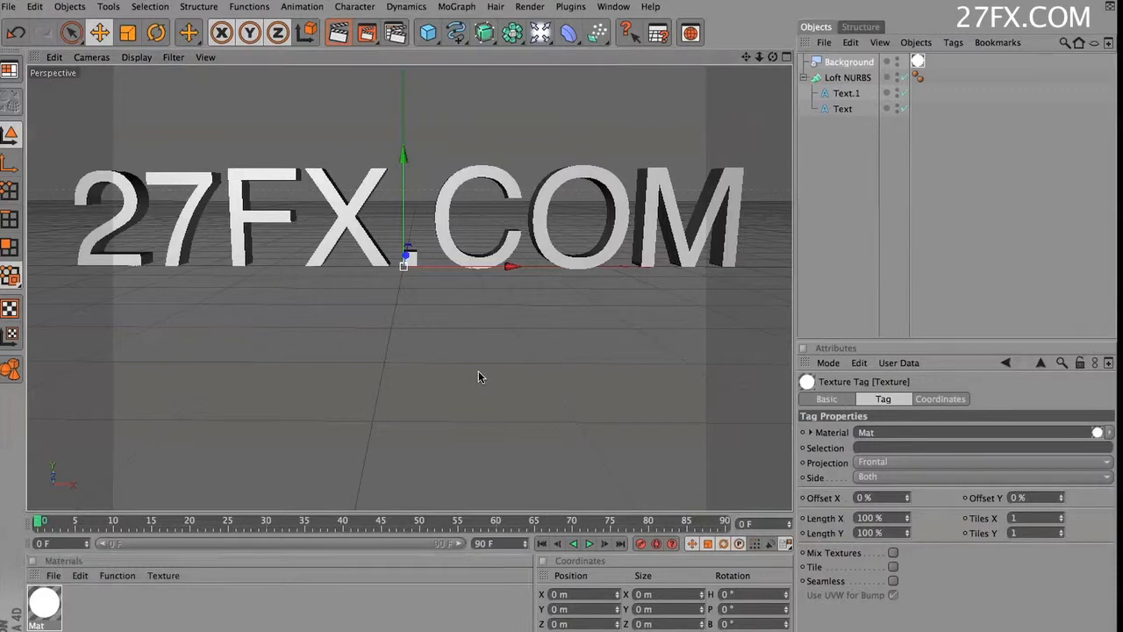
key("ctrl+r")
left_click(482, 310)
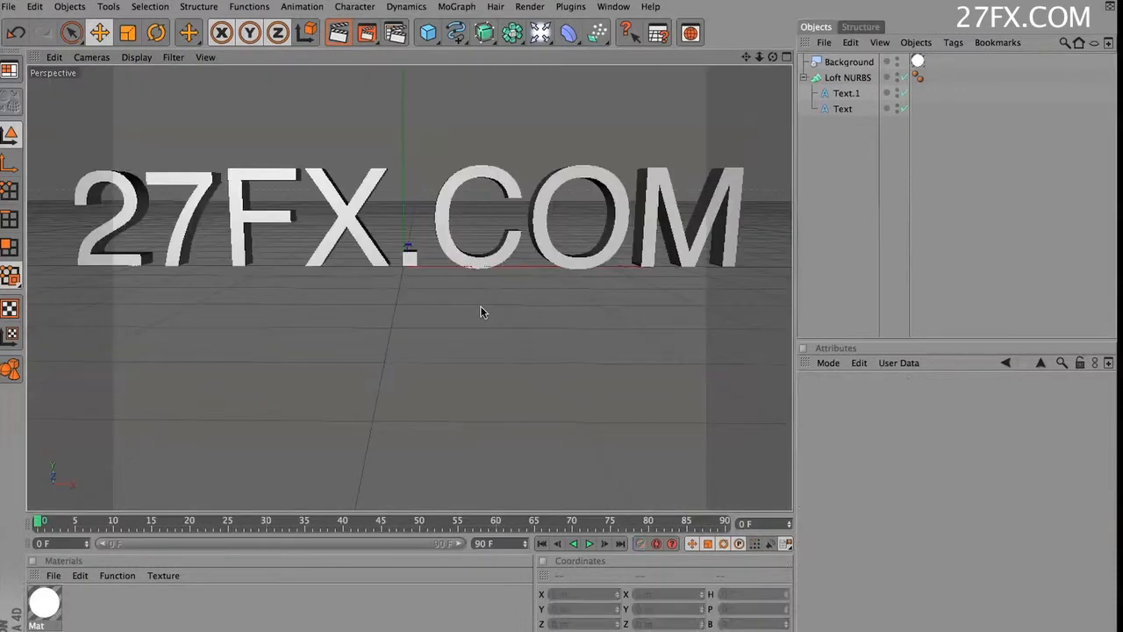
scroll(479, 303, "down", 5)
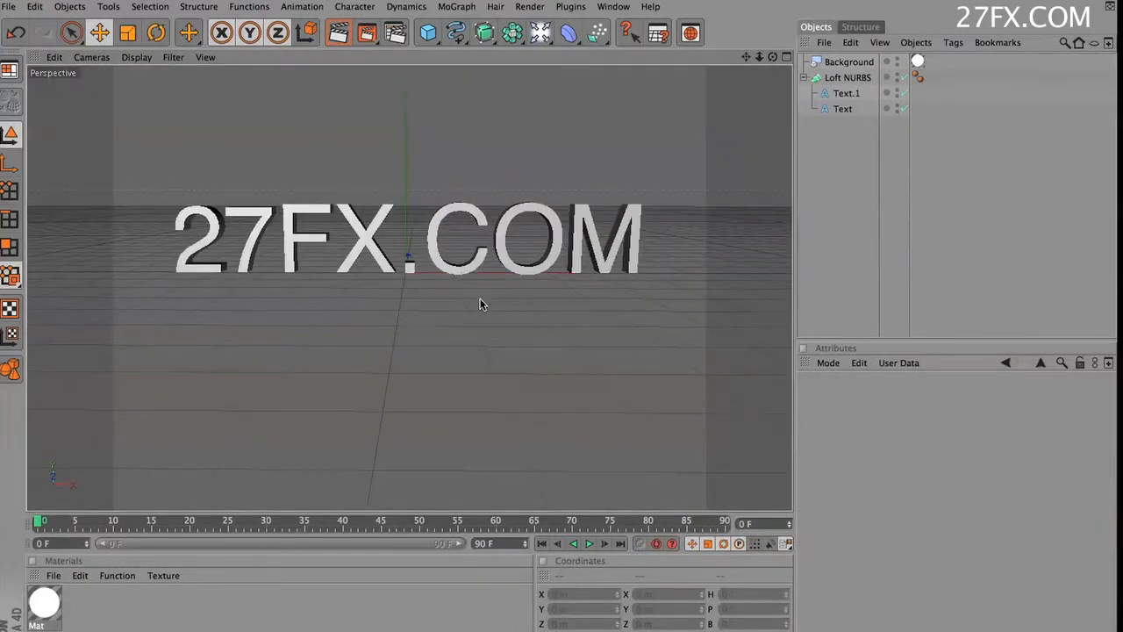
key("ctrl+r")
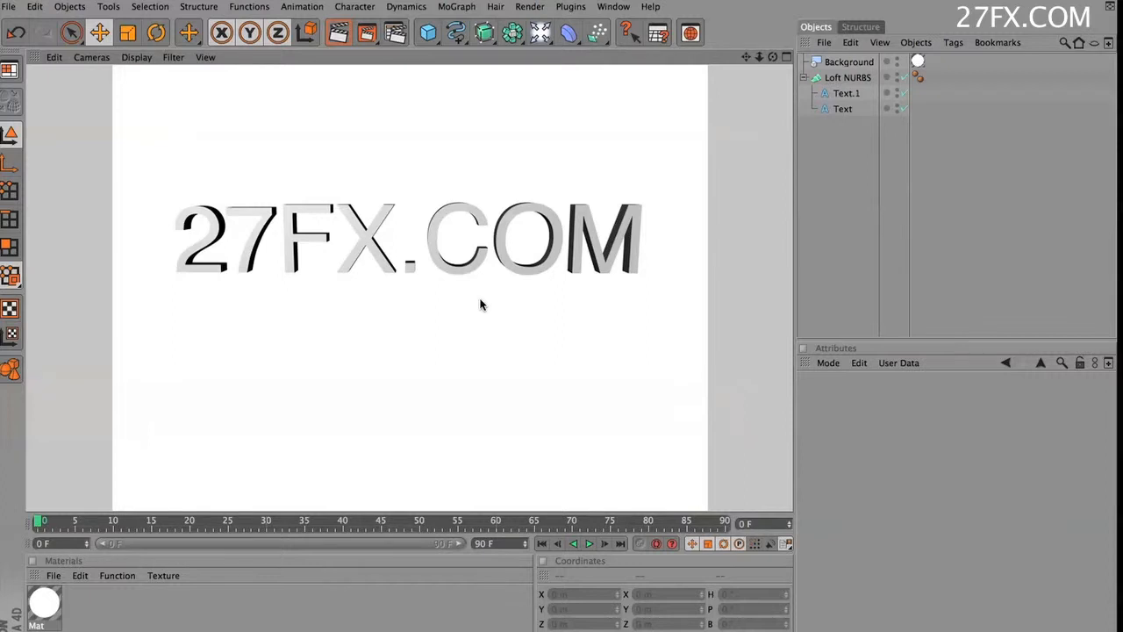
left_click(479, 305)
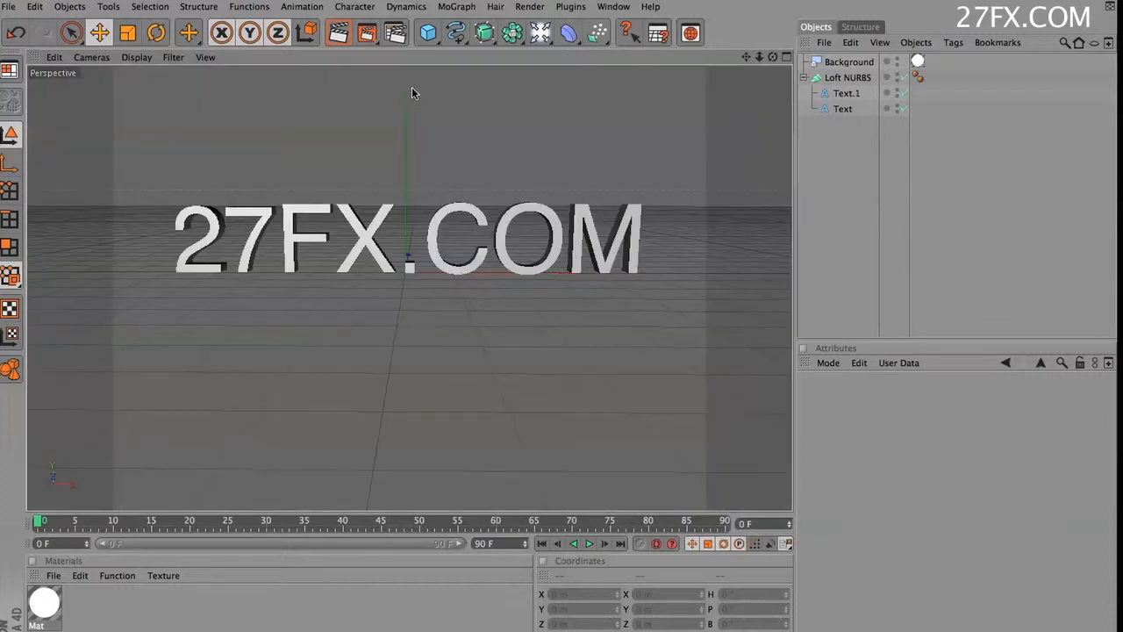
Step: Add a Plane under the text and scale it uniformly to about 8728 m per side as a floor
left_click_drag(428, 33, 536, 75)
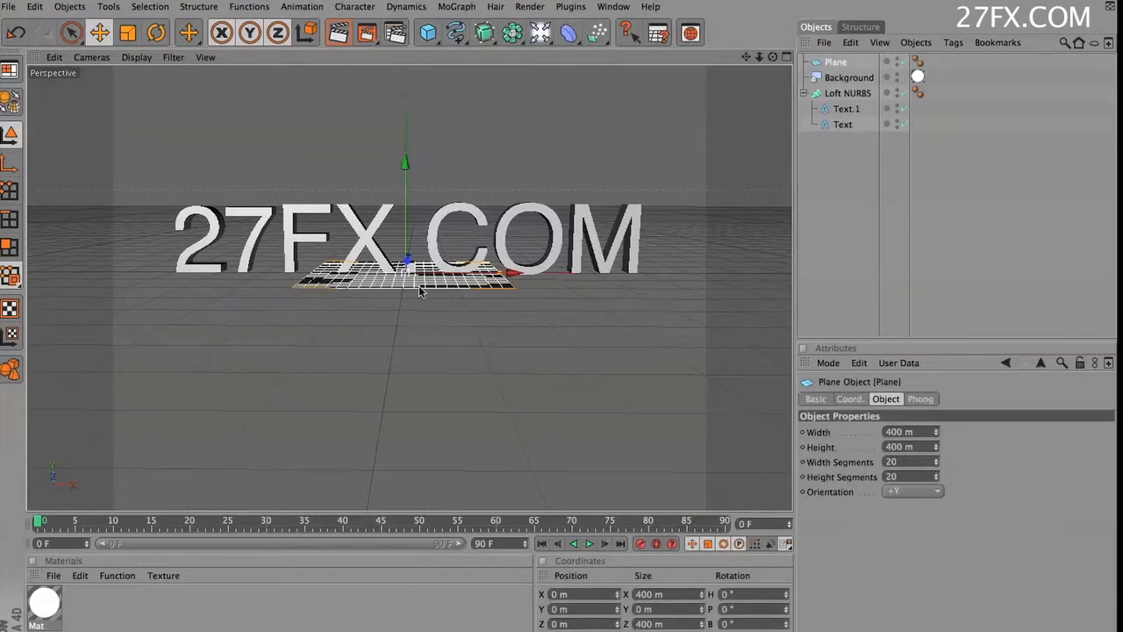
key("t")
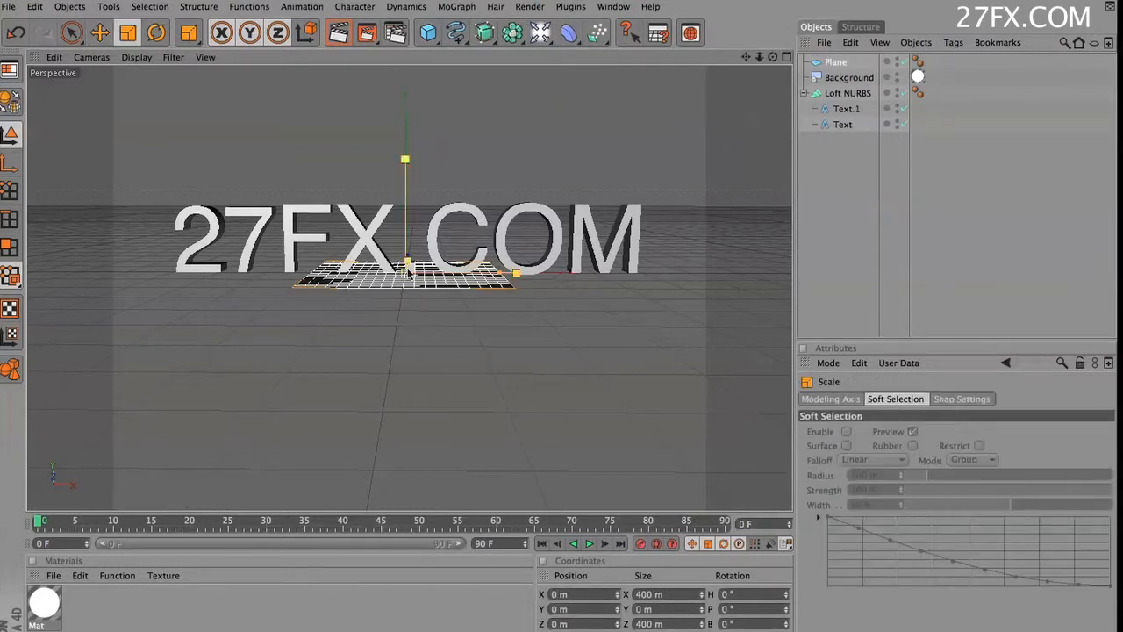
left_click_drag(408, 279, 451, 273)
left_click(64, 619)
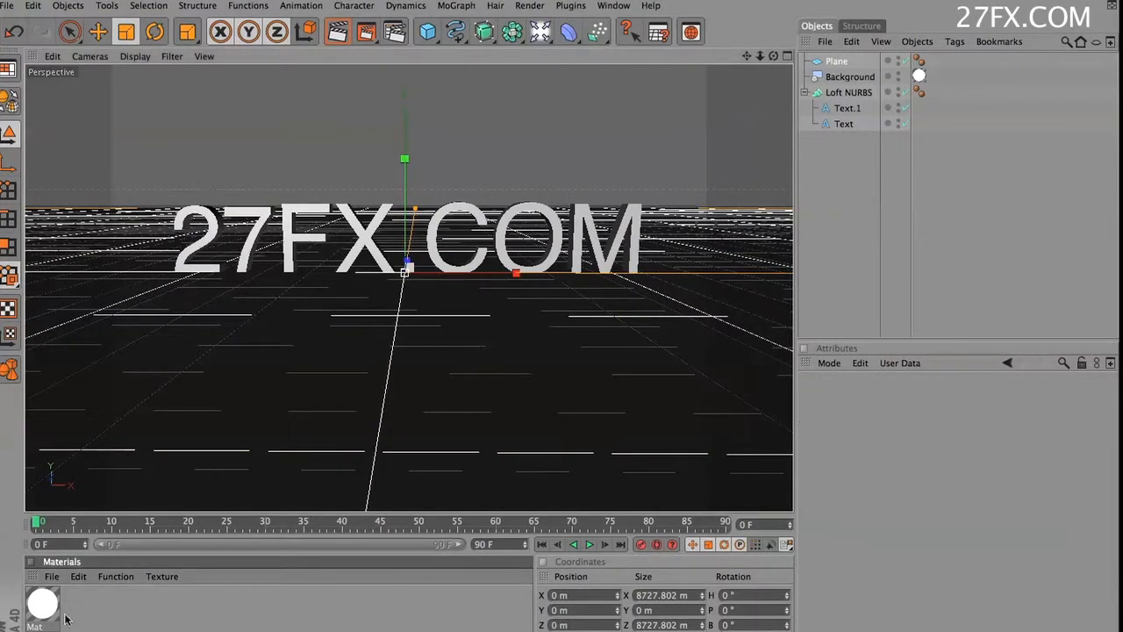
Step: Try the white material on the floor plane, undo that assignment, and render the viewport
left_click_drag(47, 609, 300, 441)
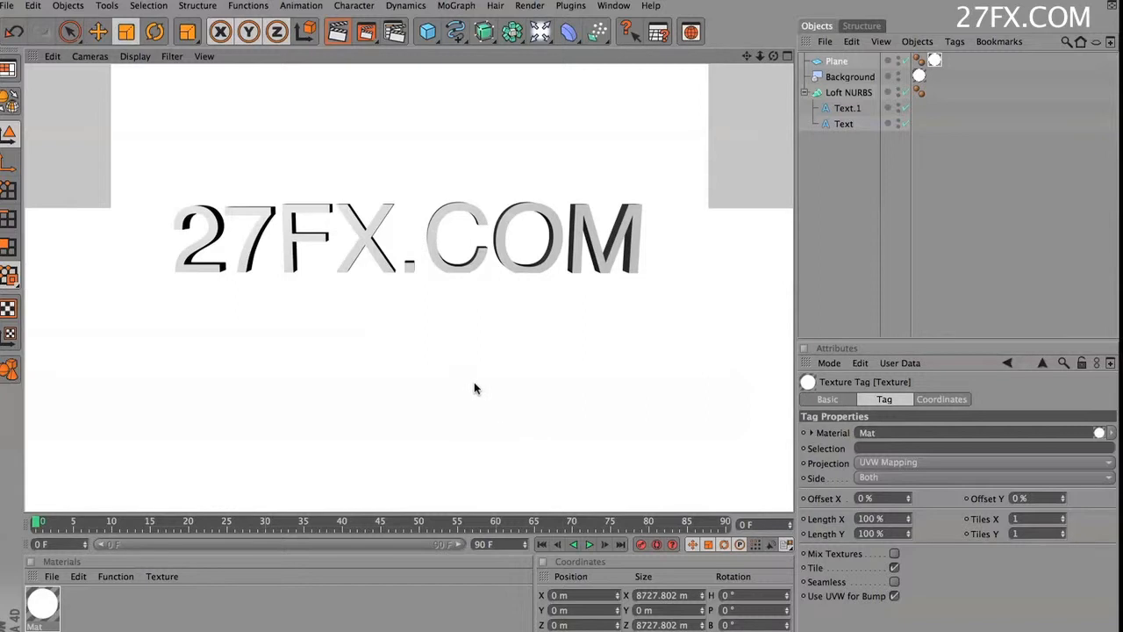
key("ctrl+z")
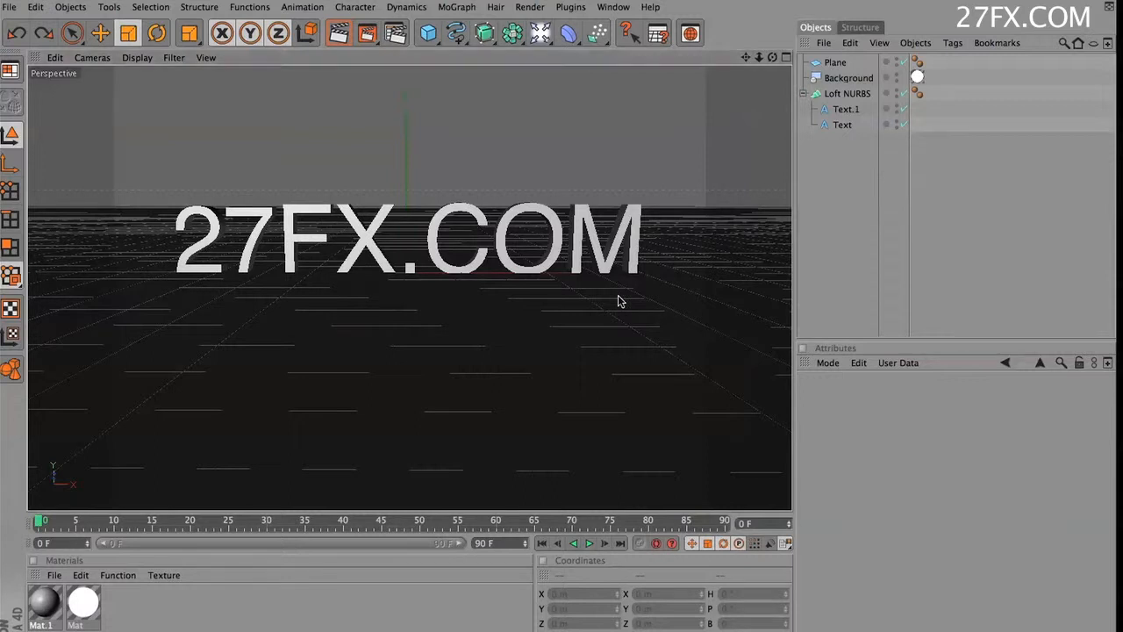
key("ctrl+r")
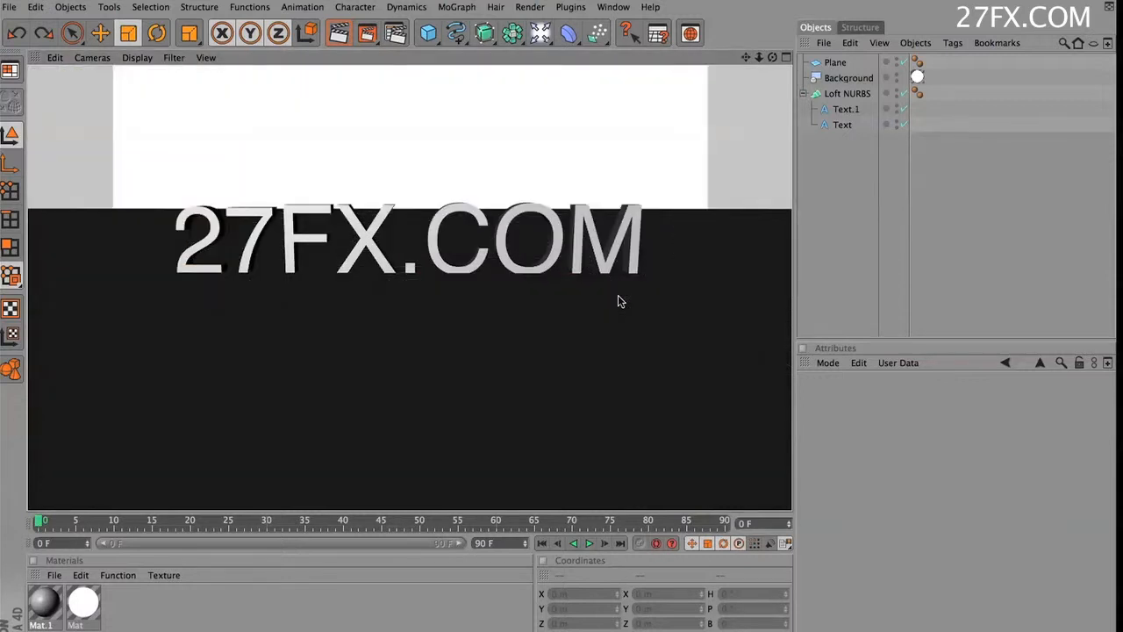
Step: Move the floor plane slightly down to about -4.9 m on Y, just below the text
left_click(442, 343)
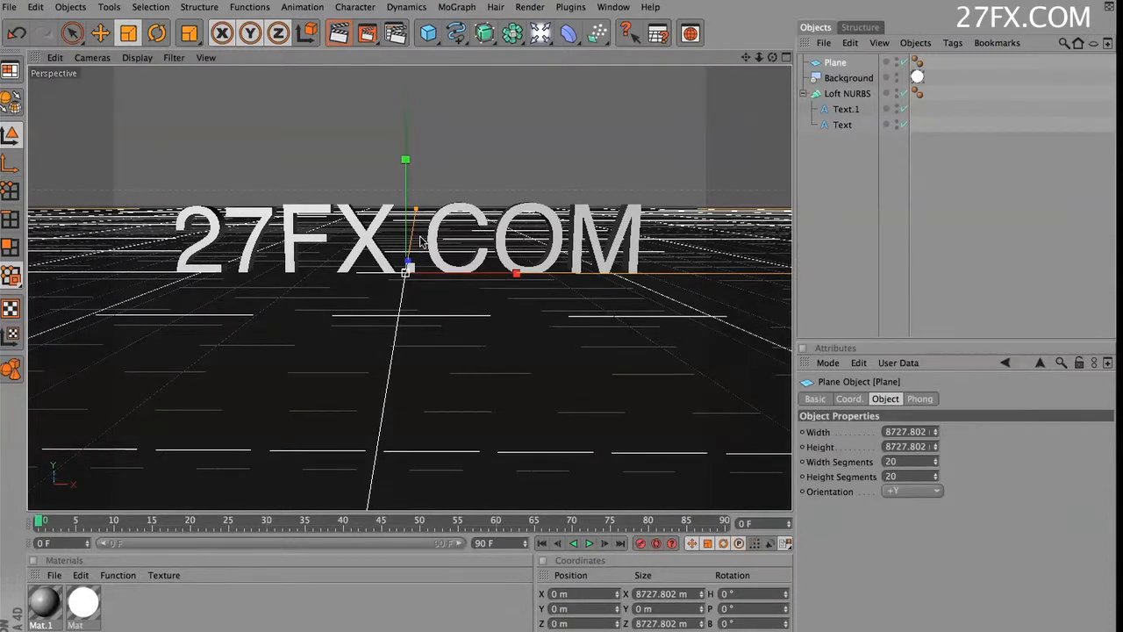
key("e")
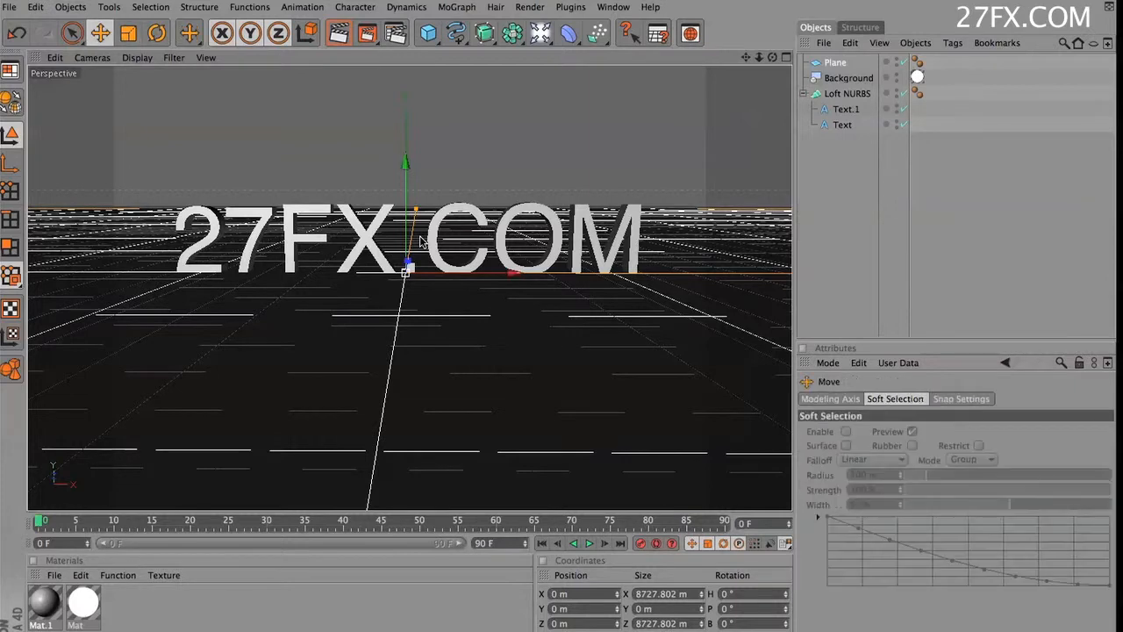
left_click_drag(403, 161, 403, 164)
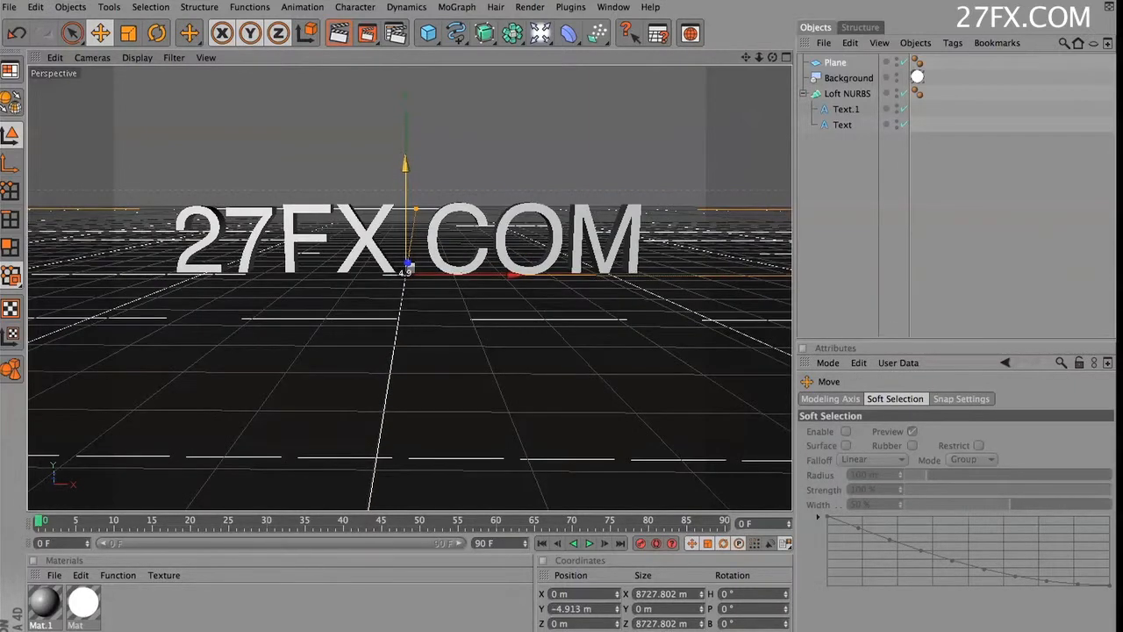
Step: Set the color of material Mat.1 to dark gray (RGB 68, 65, 65)
double_click(43, 602)
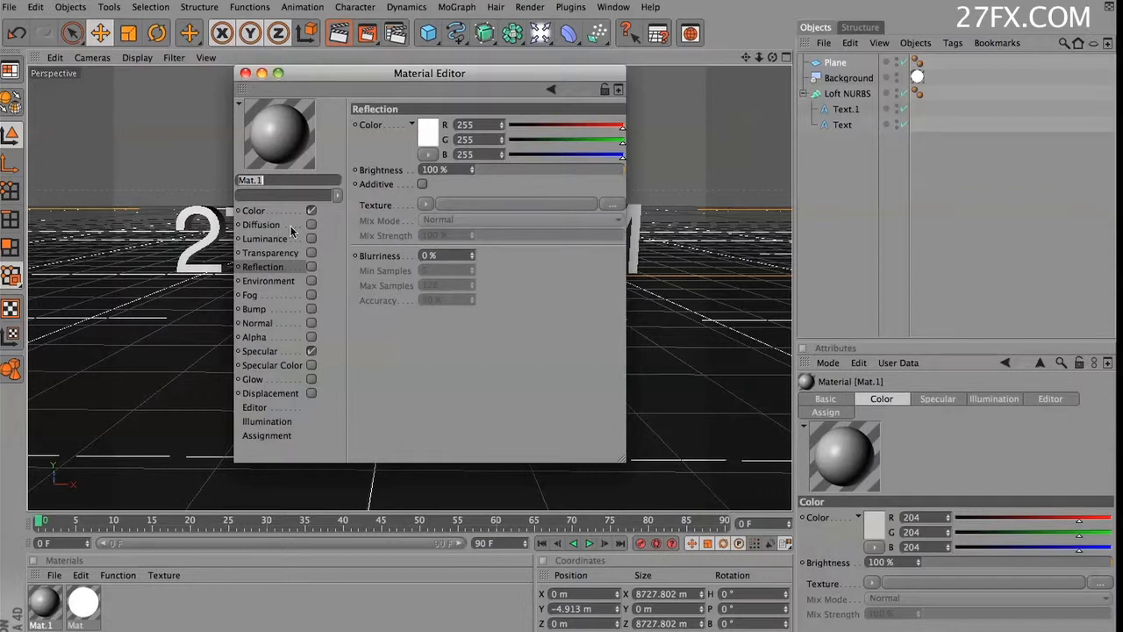
left_click(258, 211)
left_click(430, 137)
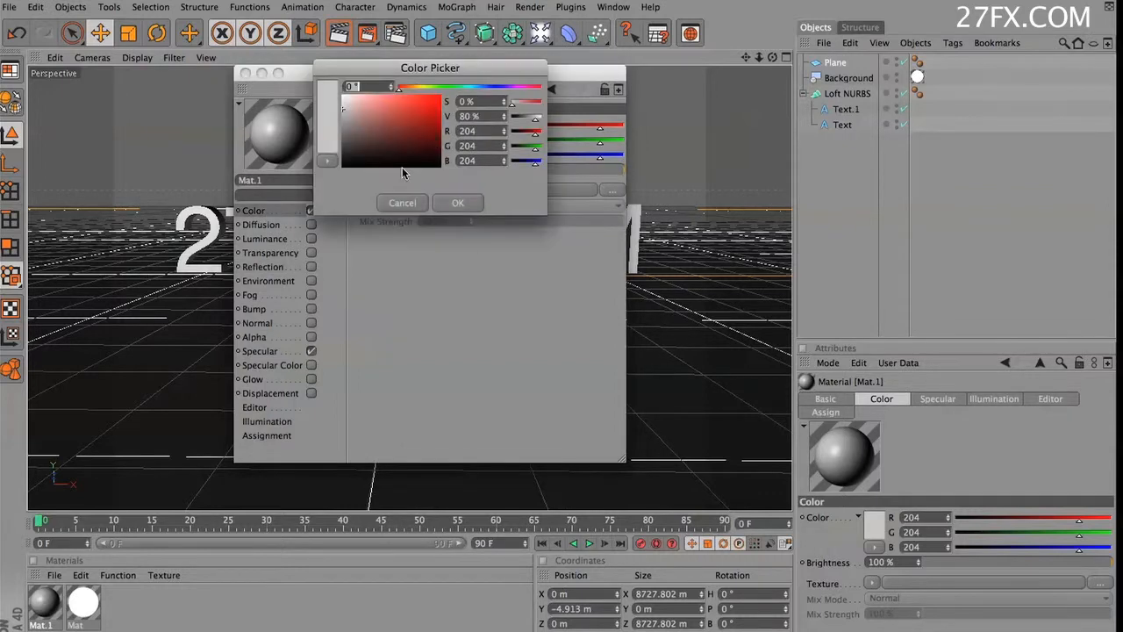
left_click(345, 146)
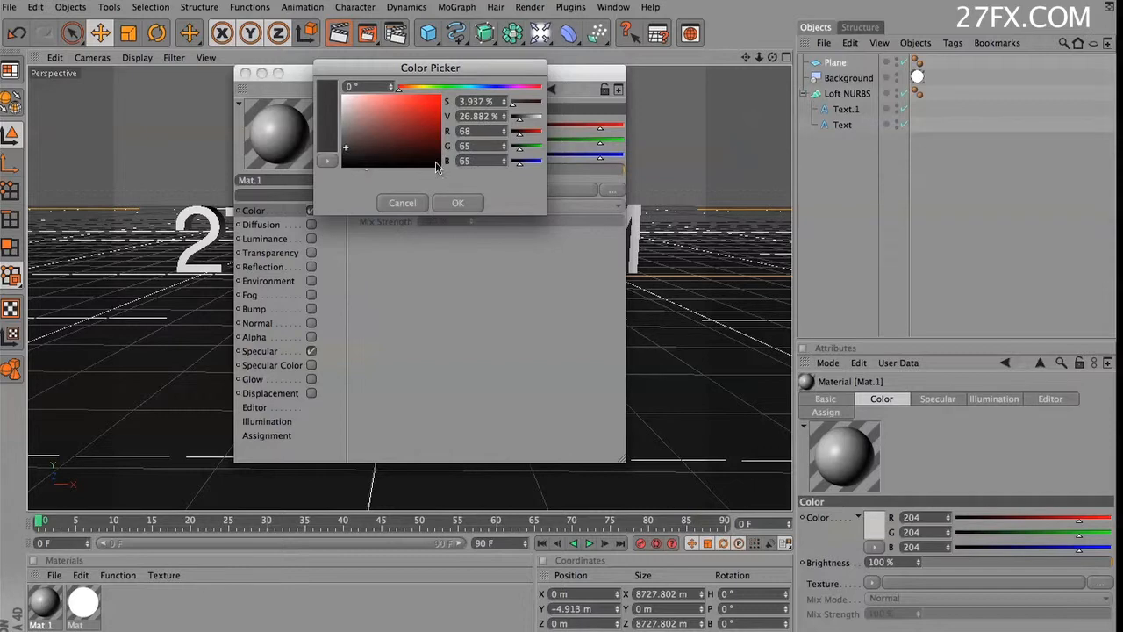
left_click(458, 203)
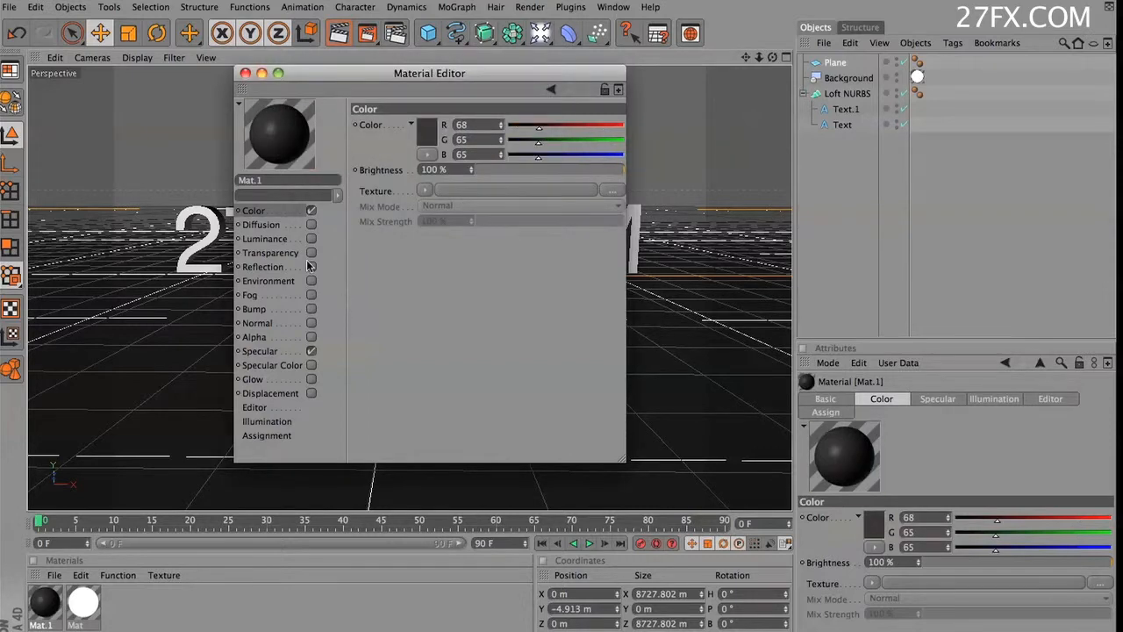
Step: Enable Mat.1's Bump channel with grungeseamles.jpg from the GRUNGE folder, copied to the document location, and set its strength to -5%
left_click(264, 309)
left_click(312, 310)
left_click(611, 160)
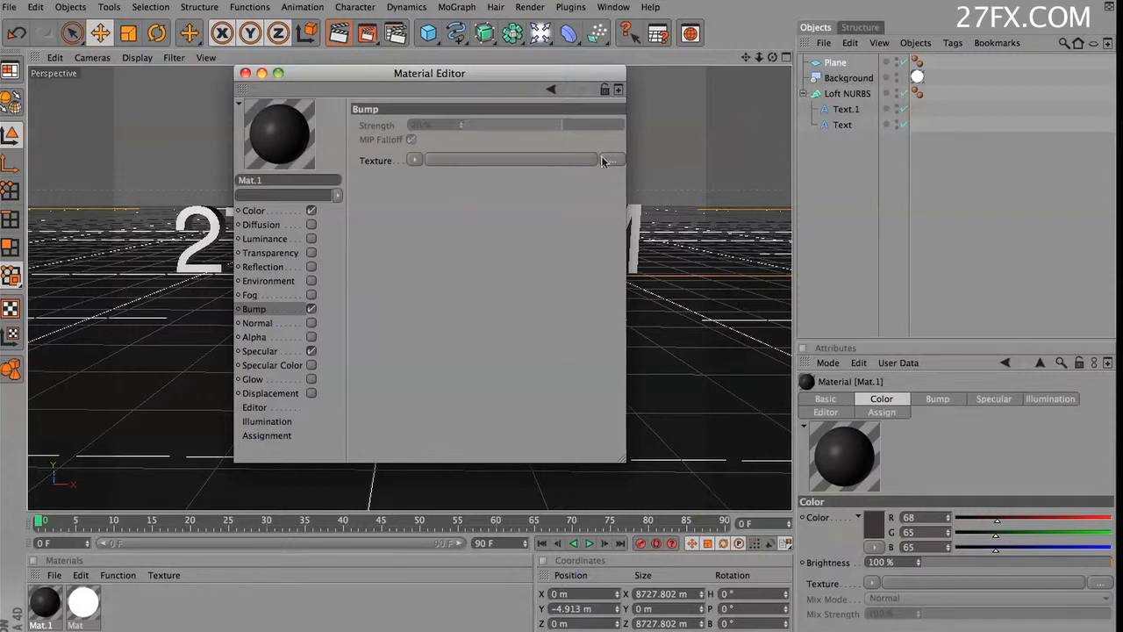
left_click(364, 122)
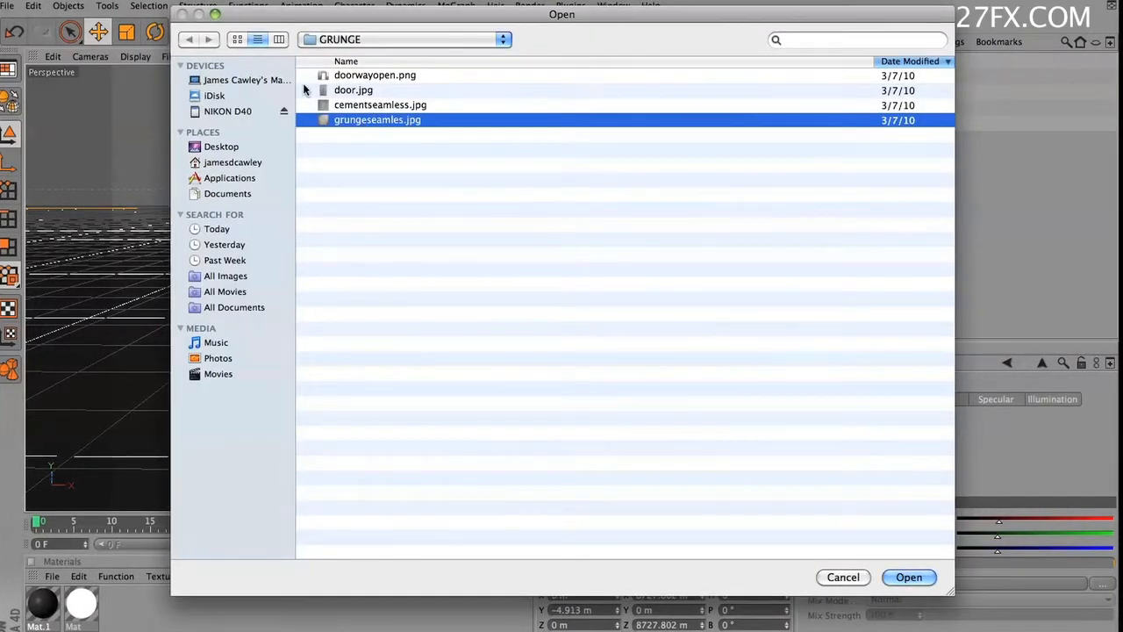
left_click(237, 40)
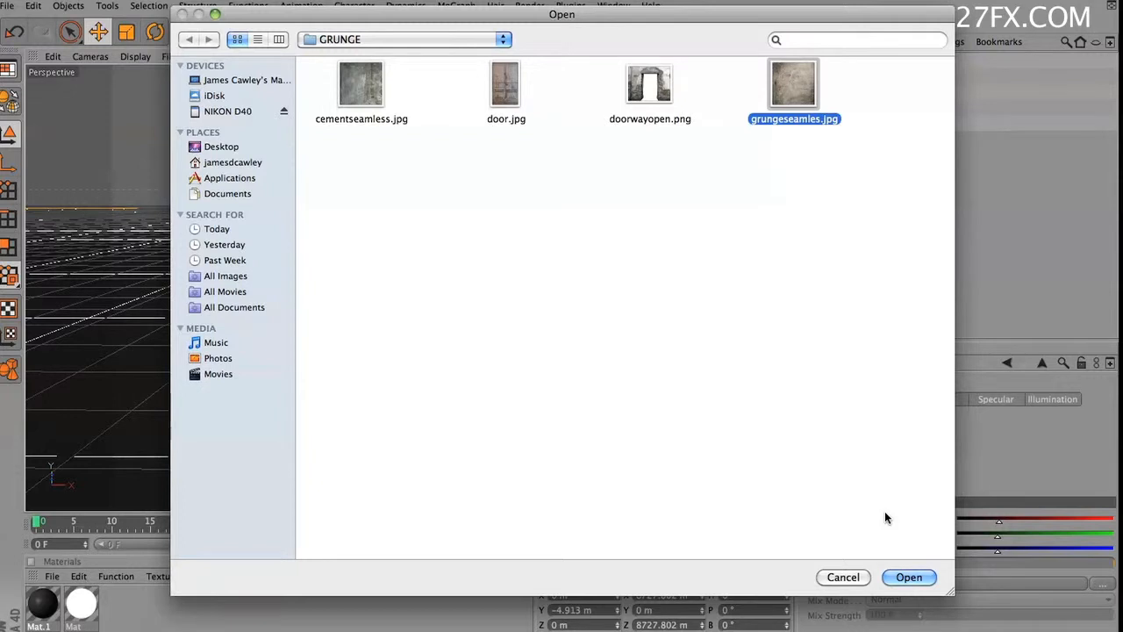
left_click(912, 577)
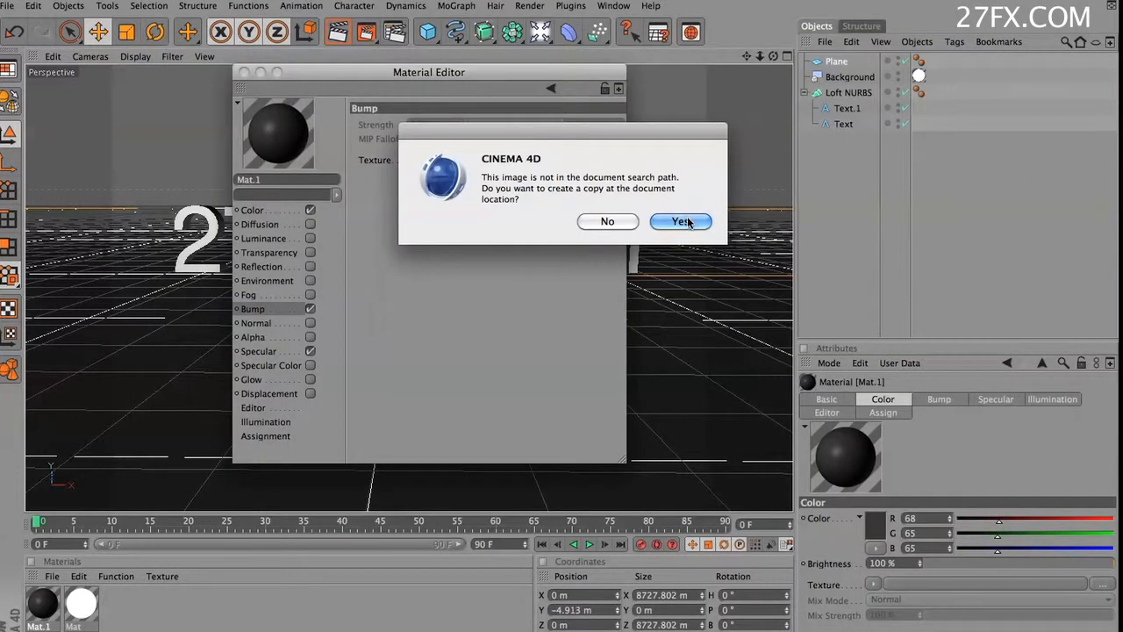
key("Return")
mouse_move(546, 122)
left_mouse_down()
mouse_move(518, 122)
mouse_move(539, 134)
left_mouse_up()
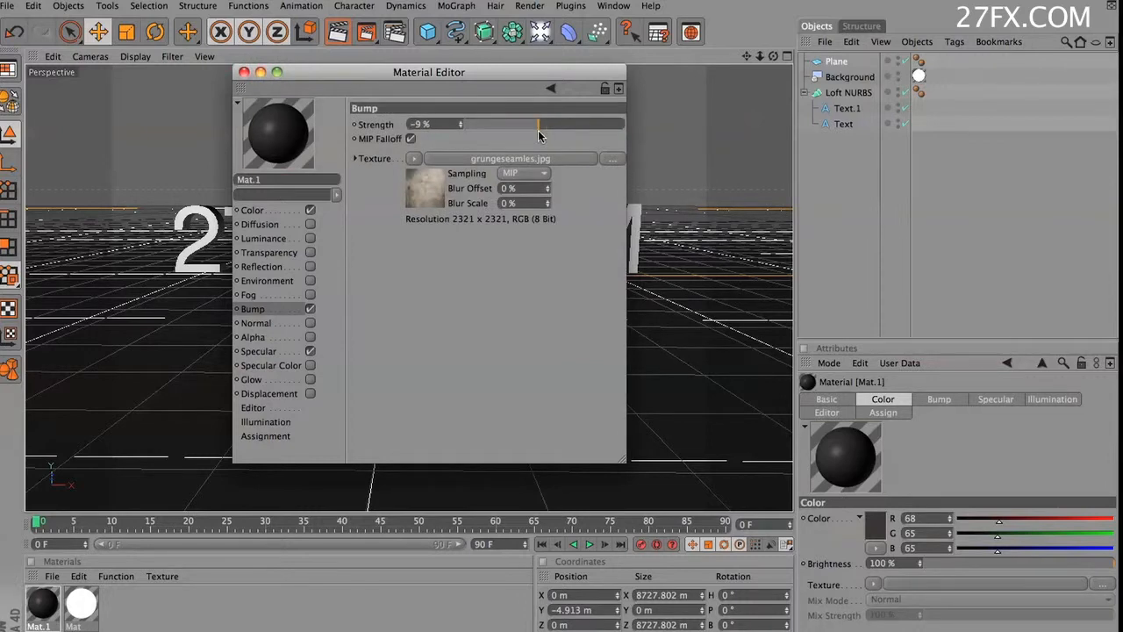
Step: Enable the Reflection channel of Mat.1 with its brightness at 16% and close the material editor
left_click(310, 267)
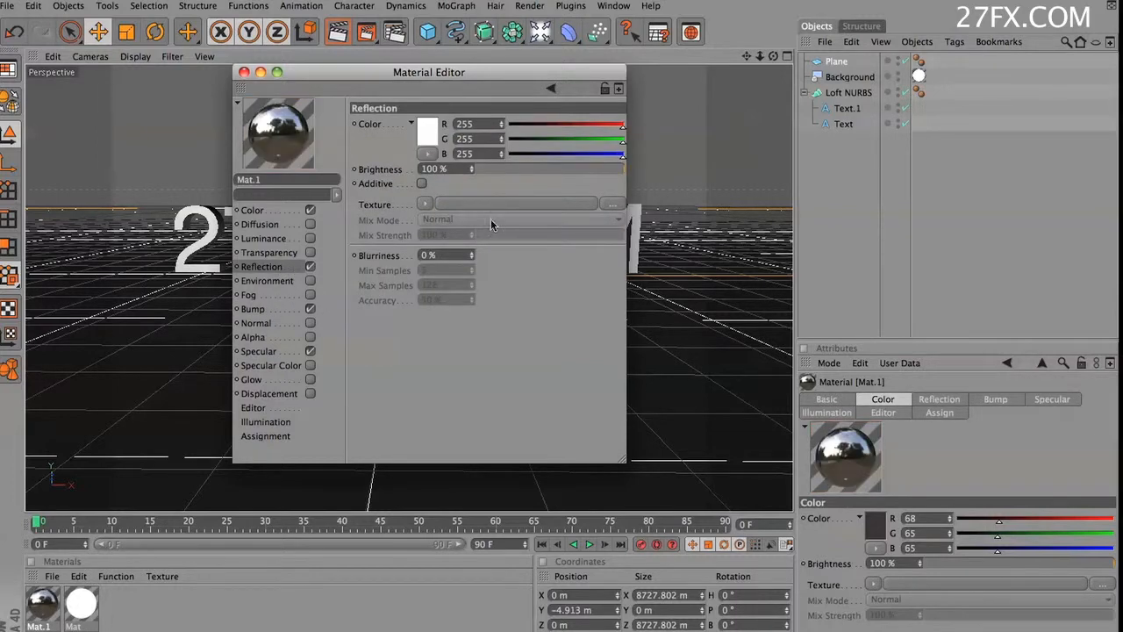
left_click_drag(519, 170, 506, 171)
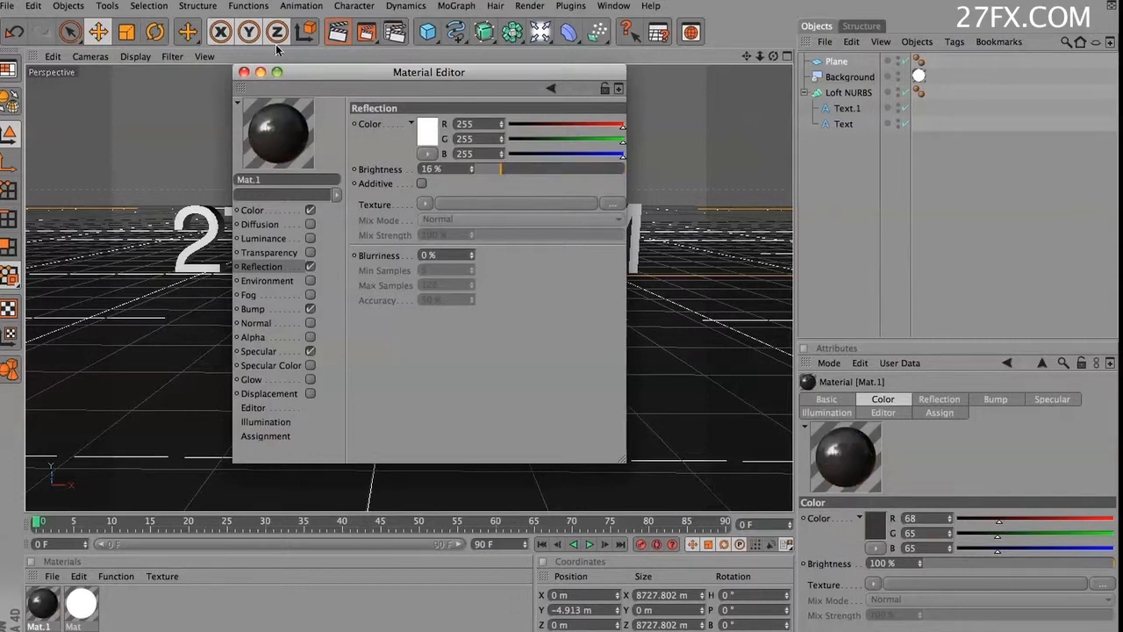
left_click(244, 71)
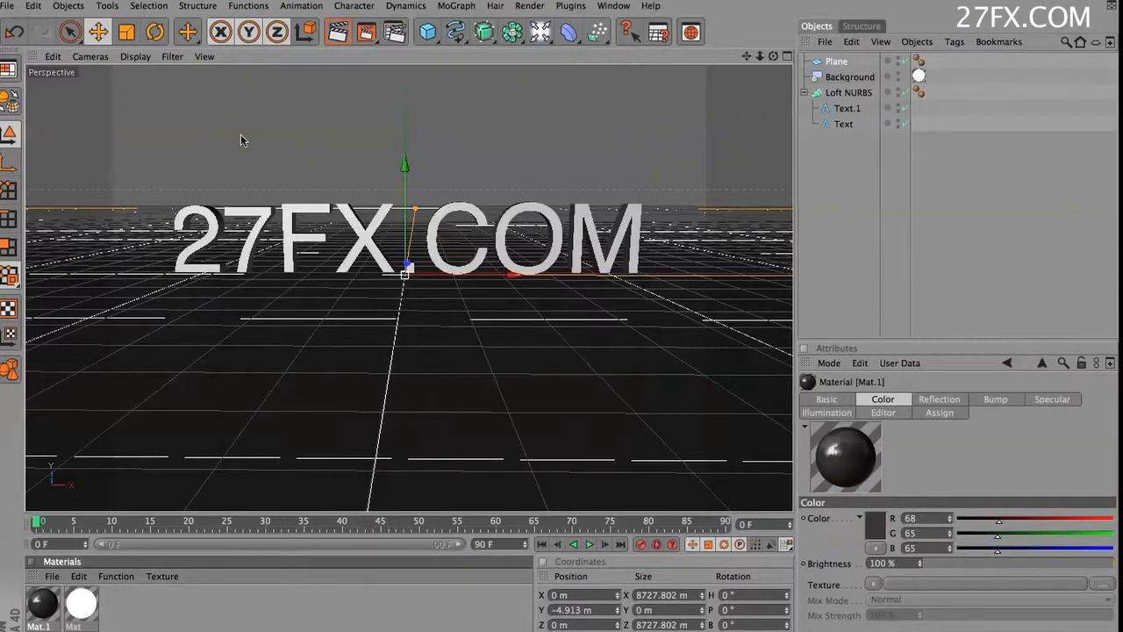
Step: Assign the dark Mat.1 material to the floor plane and render the viewport to check the text's reflection
key("ctrl+r")
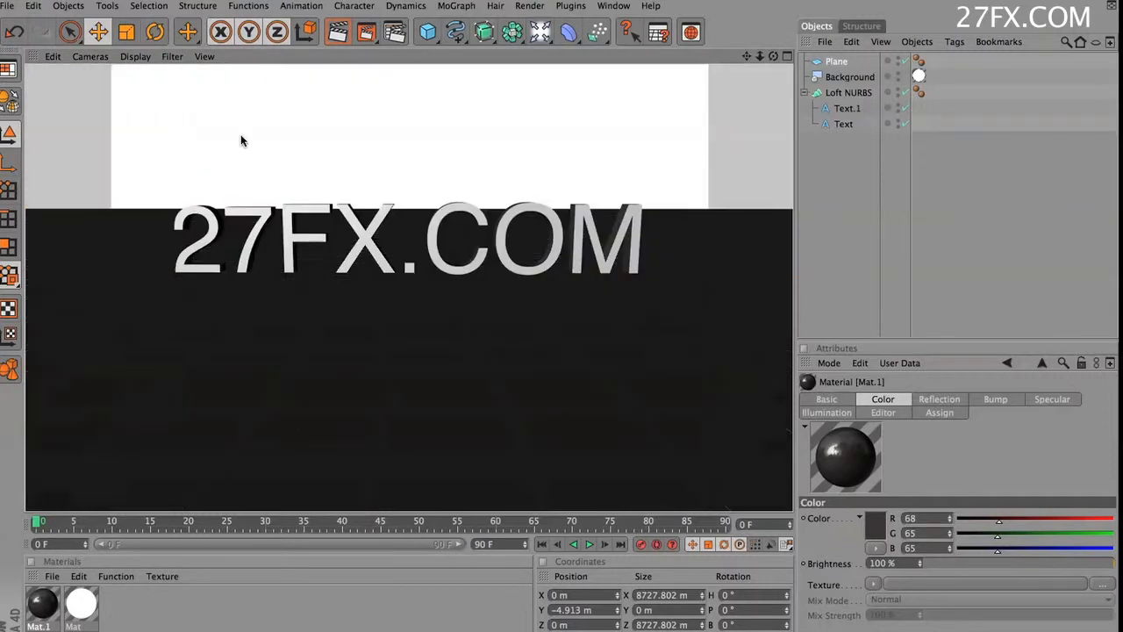
left_click(375, 324)
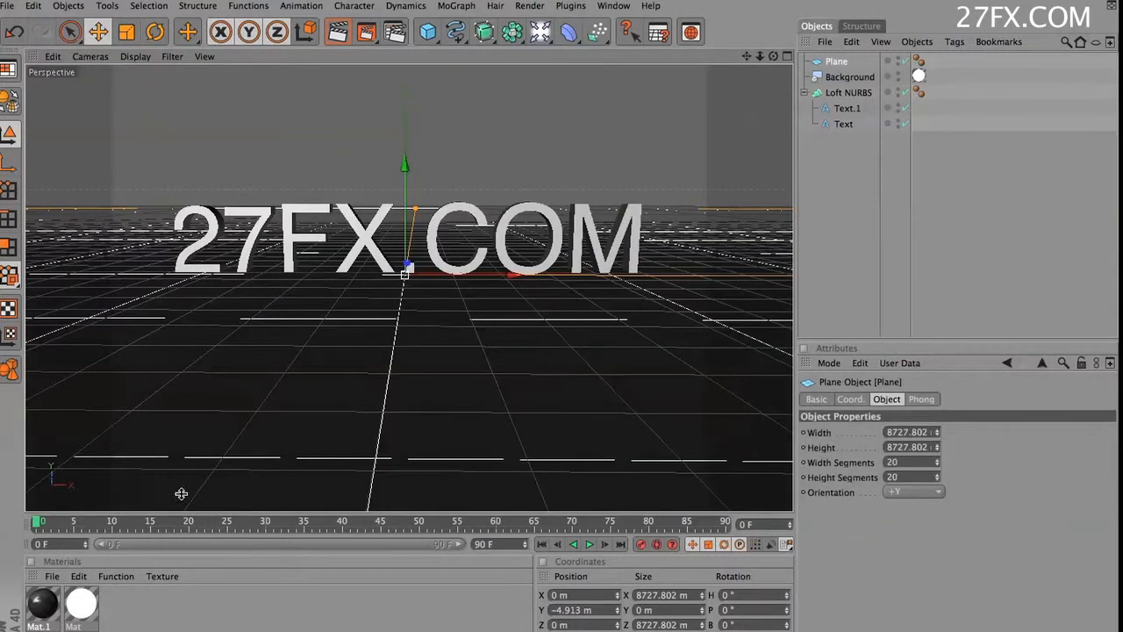
left_click_drag(46, 601, 250, 439)
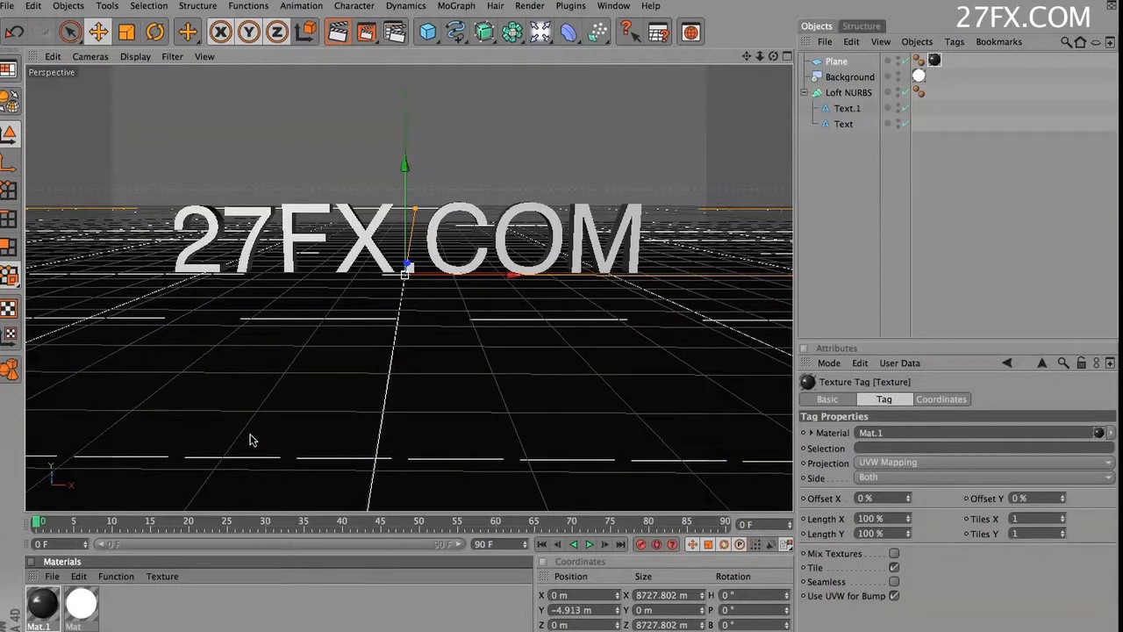
key("ctrl+r")
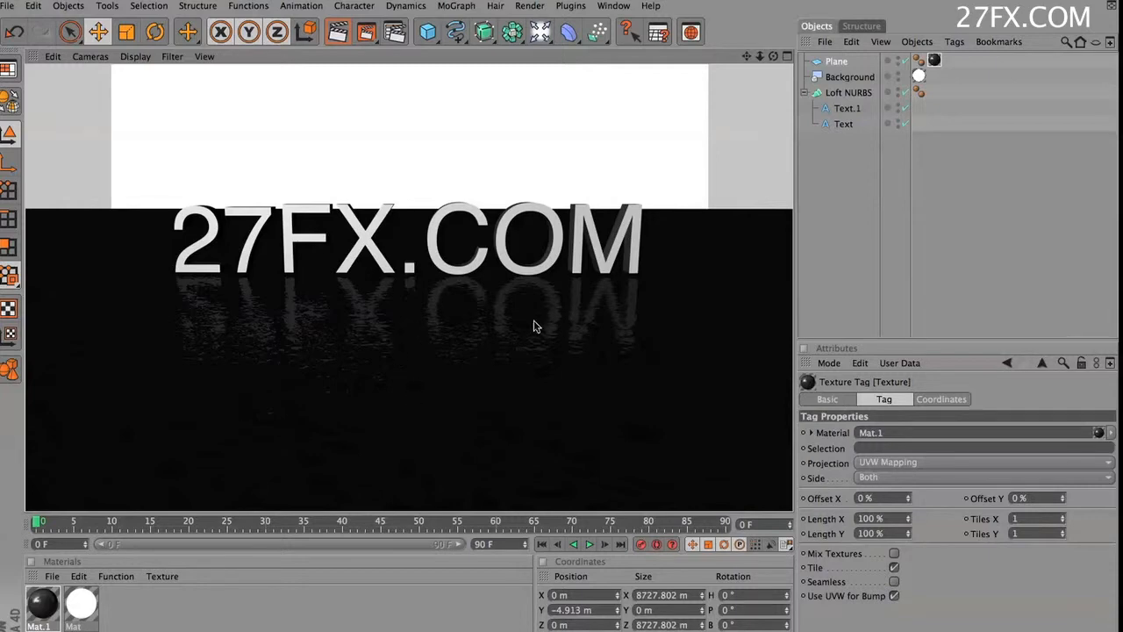
left_click(359, 328)
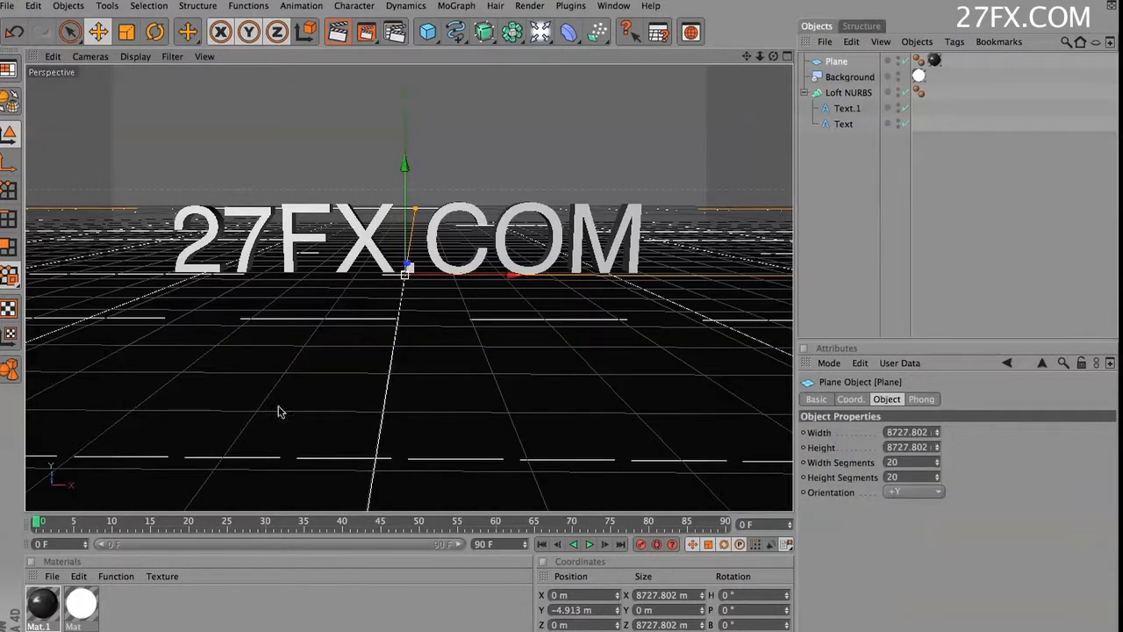
Step: Set Mat.1's reflection brightness to 5% and its blurriness to 2%
double_click(42, 603)
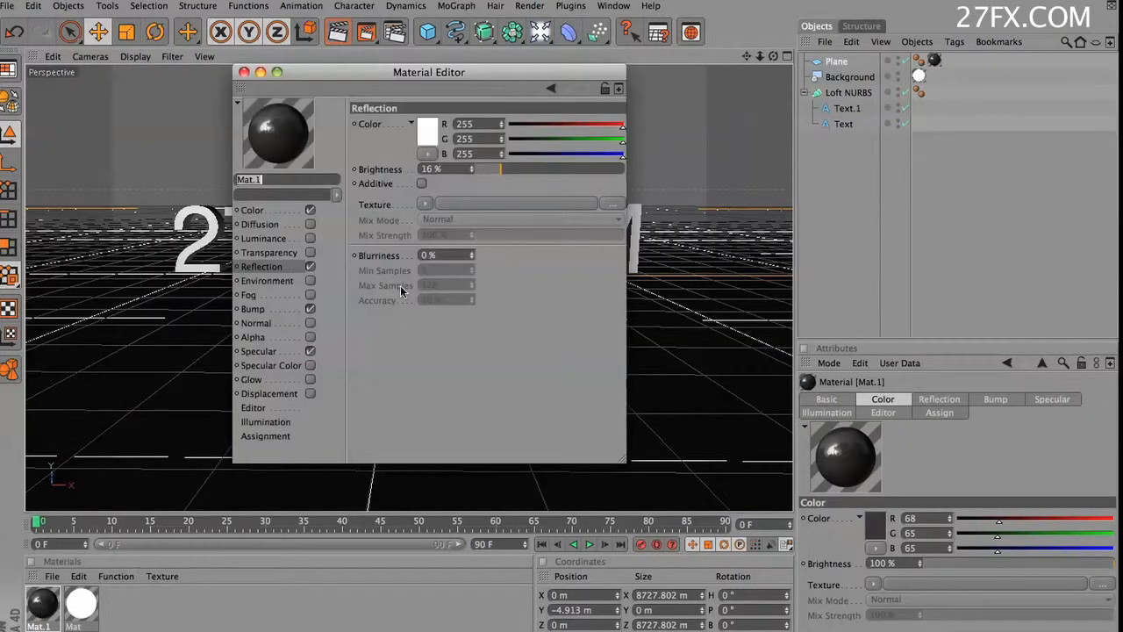
left_click(257, 309)
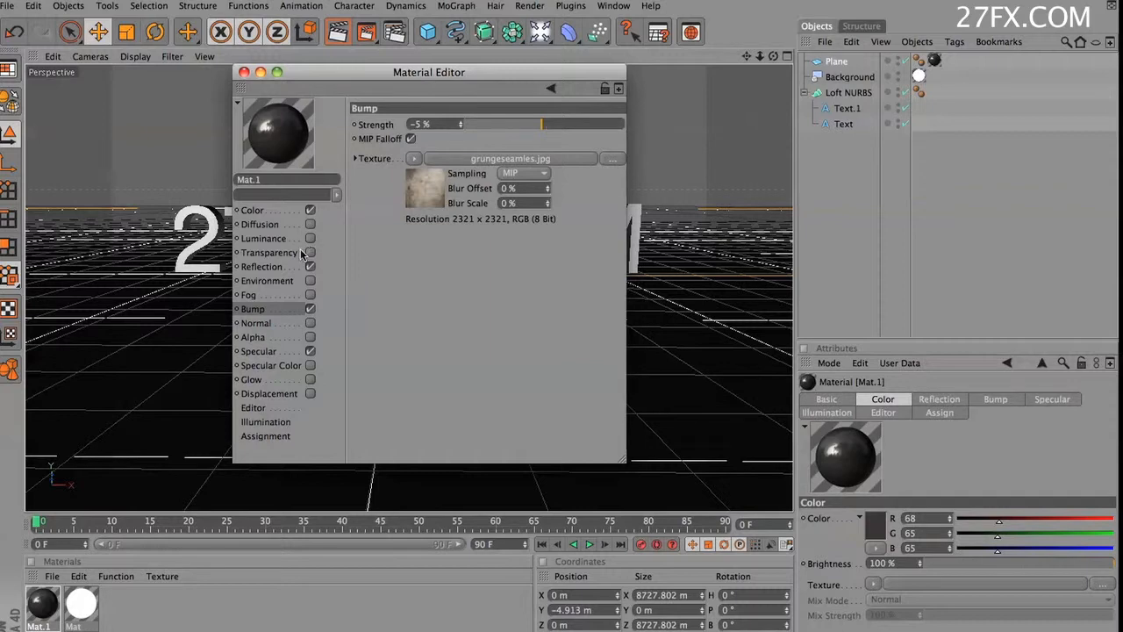
left_click(263, 267)
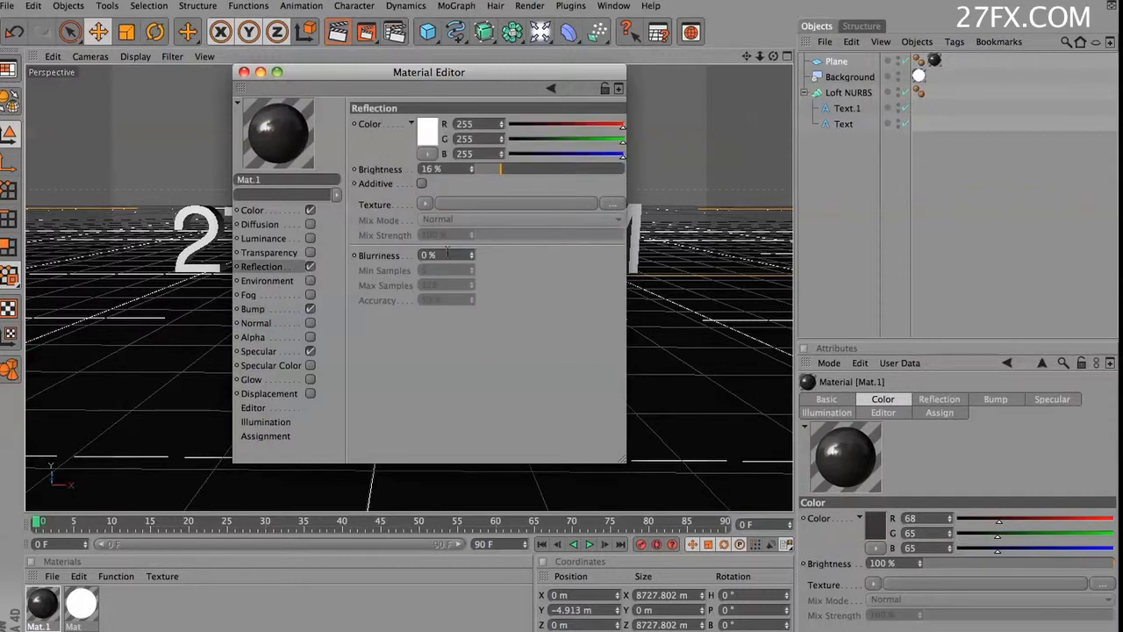
left_click_drag(493, 170, 486, 172)
left_click(471, 253)
left_click(470, 254)
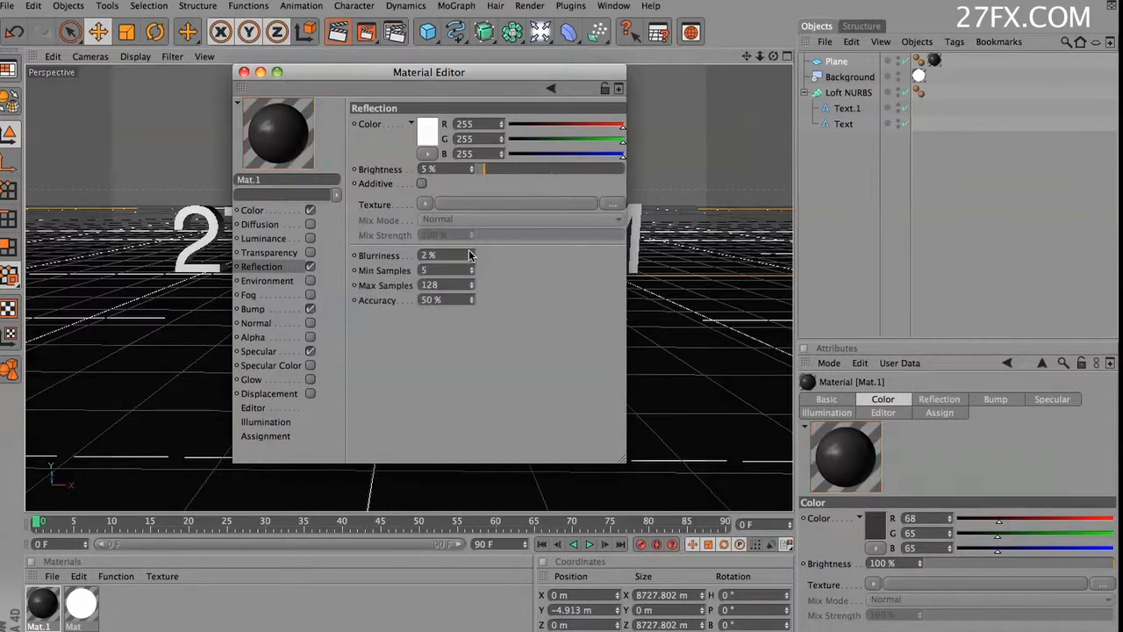
left_click(244, 72)
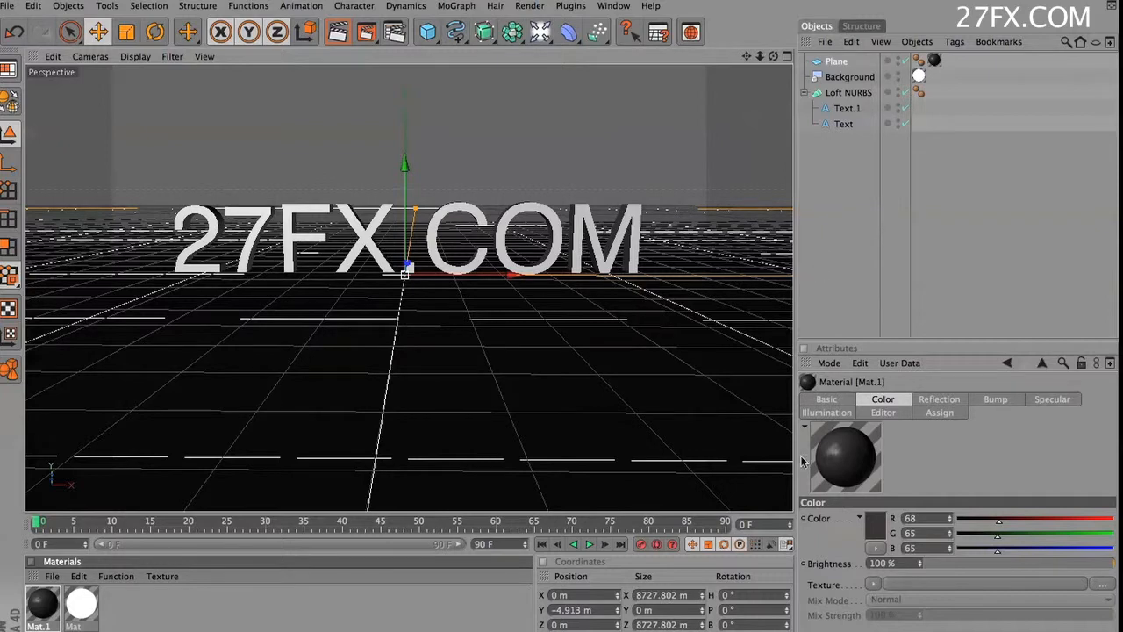
Step: Set the plane's texture tag Length X and Length Y to 38% and render the viewport
left_click(935, 61)
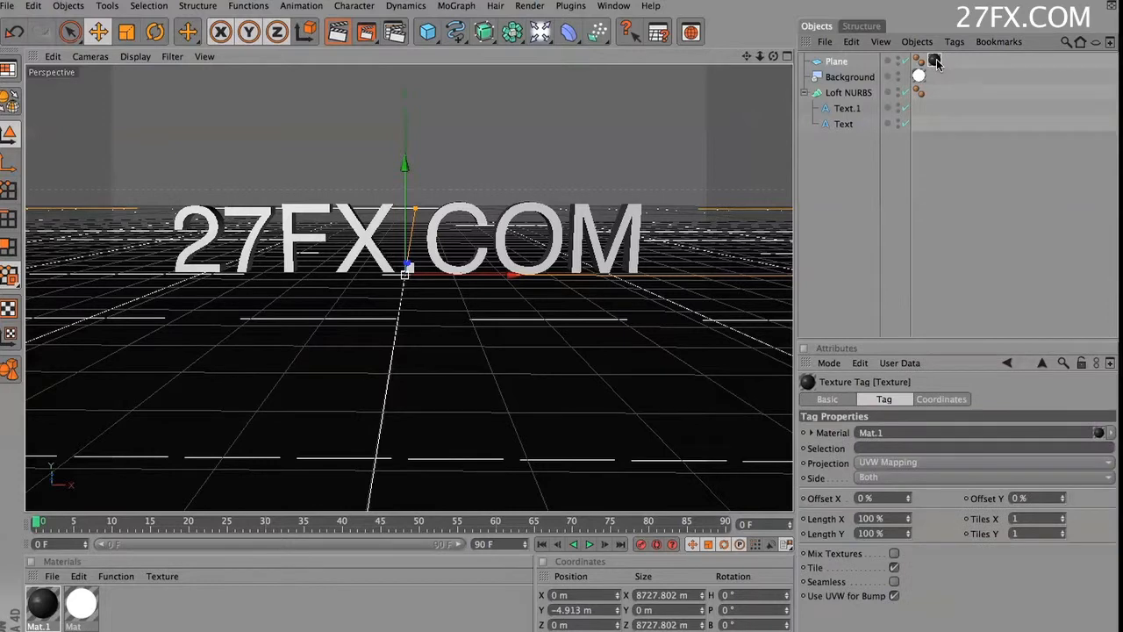
left_click(909, 522)
left_click_drag(909, 524, 907, 534)
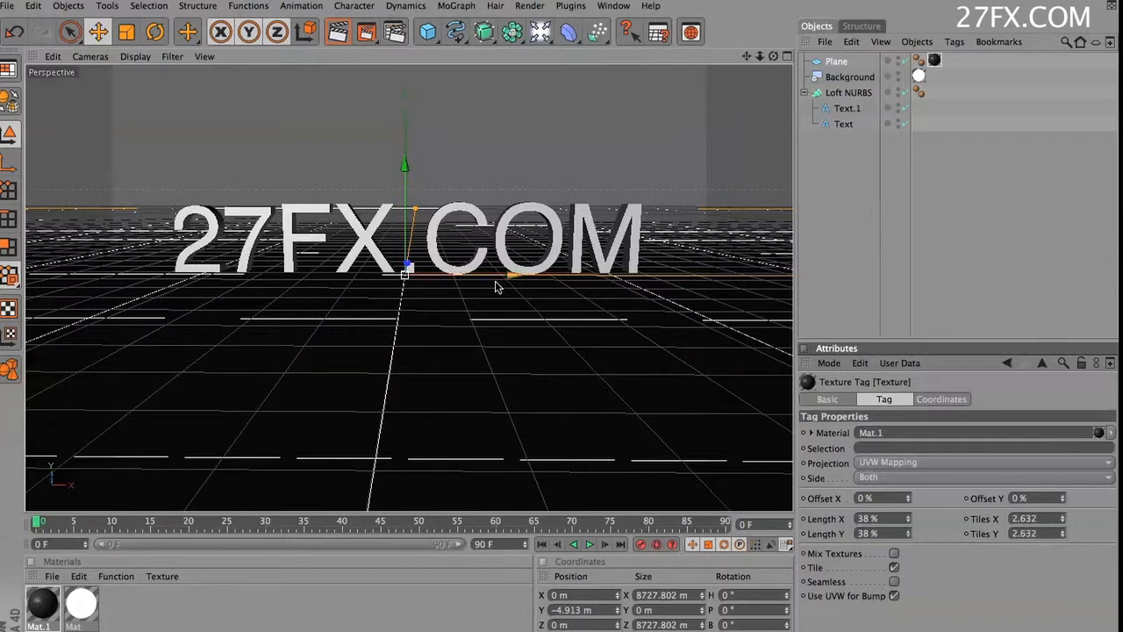
key("ctrl+r")
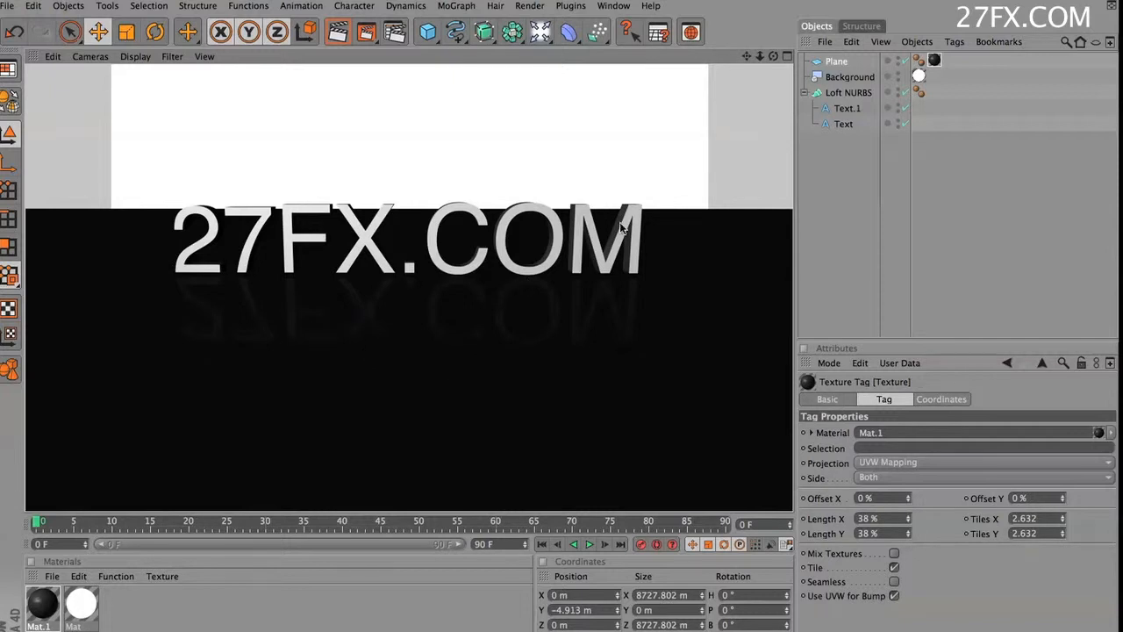
Step: Delete the floor plane and render the text against the white background
left_click(537, 430)
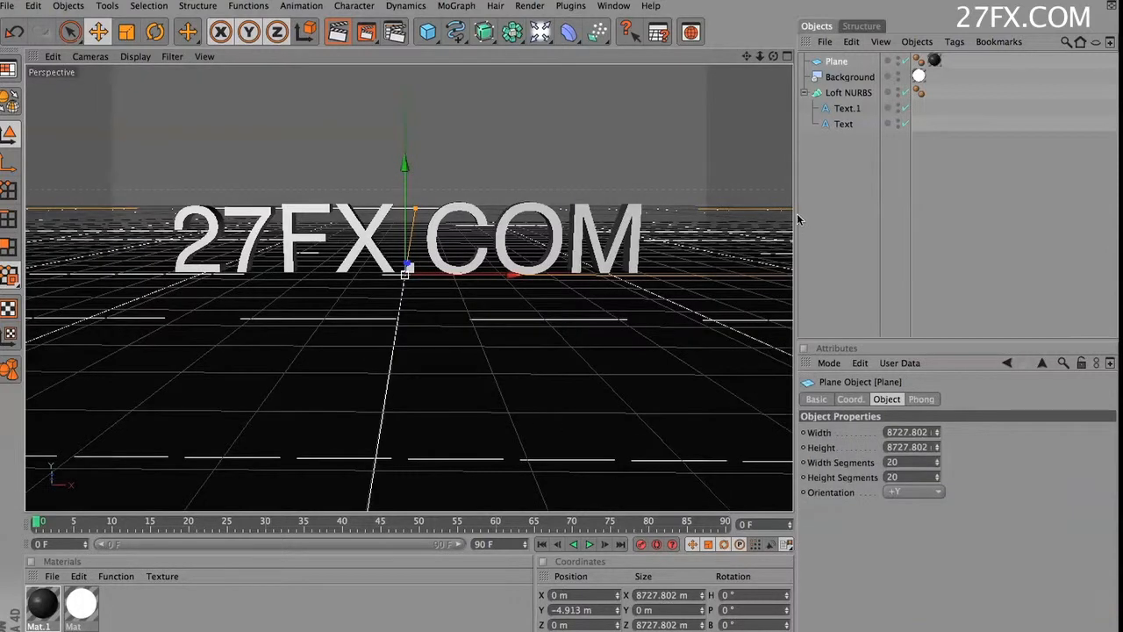
key("Delete")
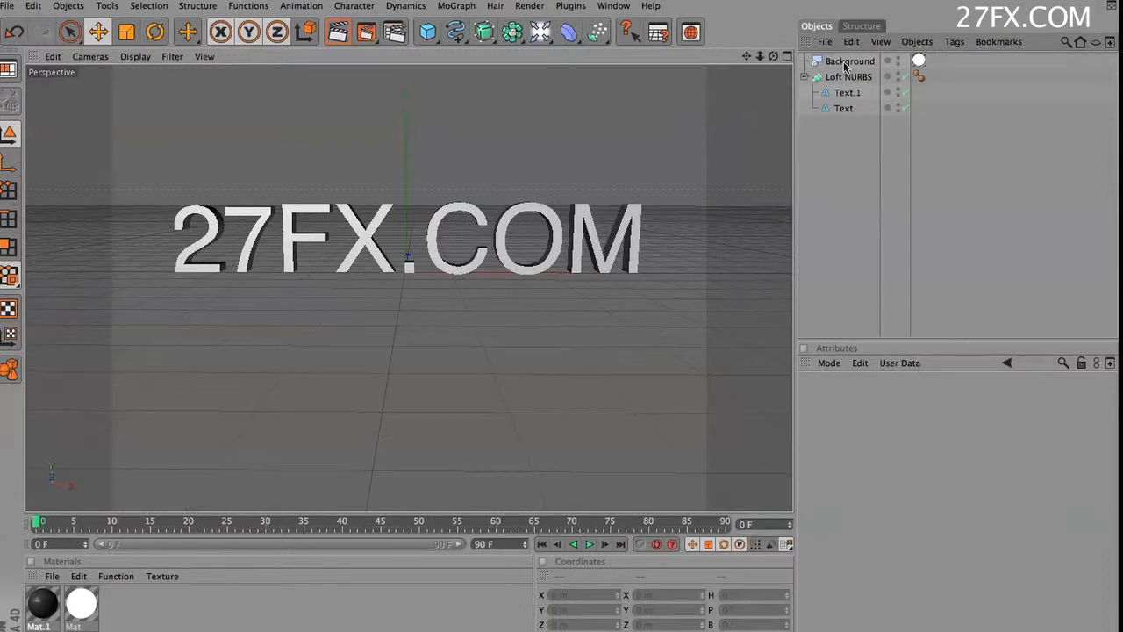
key("ctrl+r")
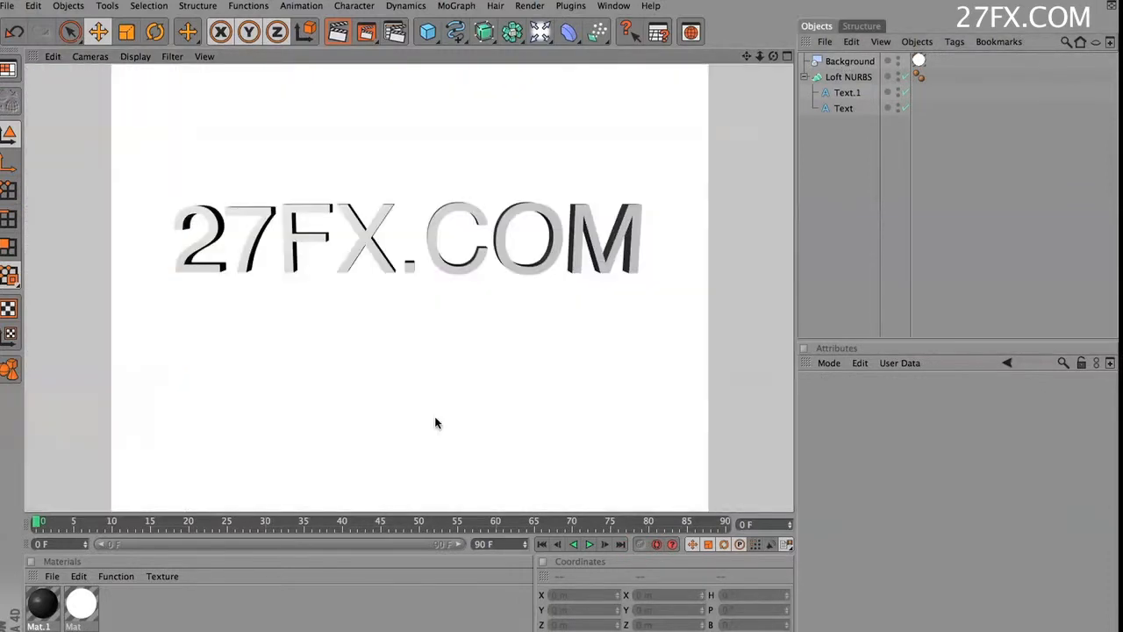